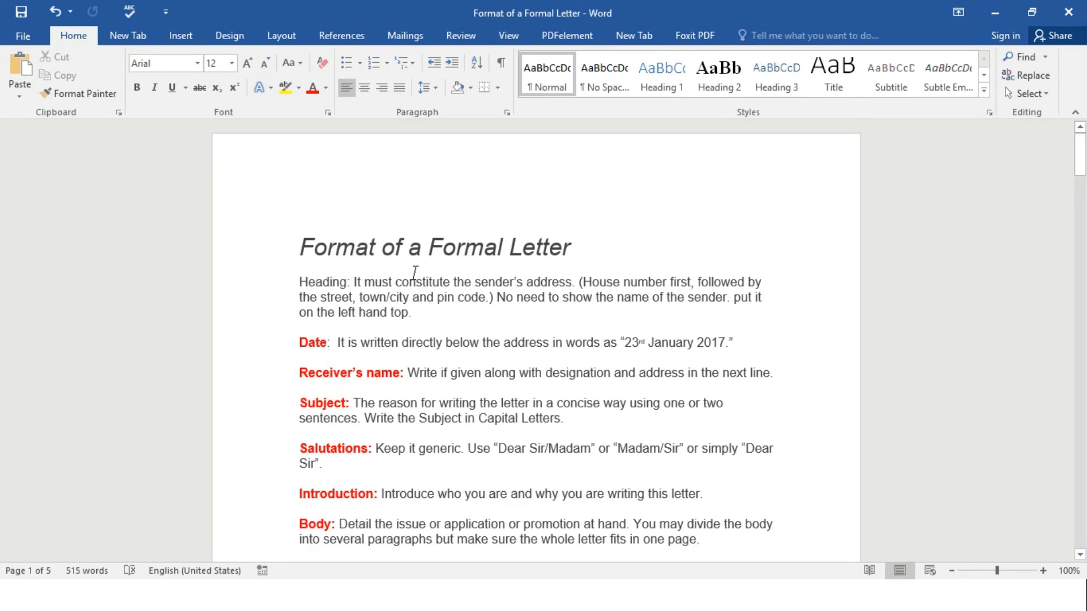
Step: Review the formal letter guidelines and the sample business letters, from the title through to the "LETTER WRITING" example
left_click(290, 244)
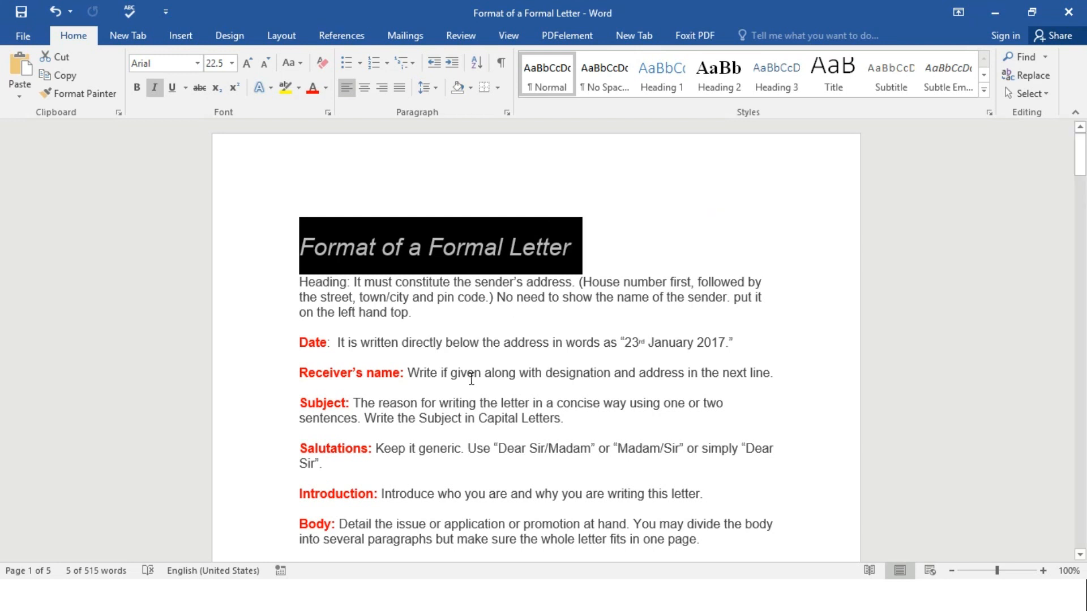
scroll(470, 378, "down", 5)
scroll(471, 378, "down", 5)
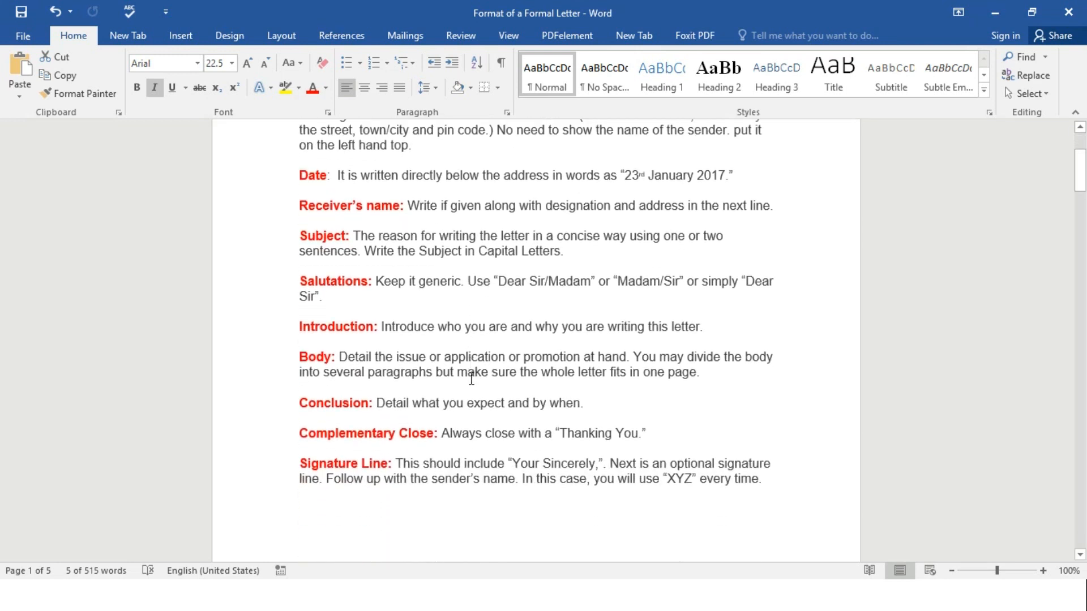
scroll(471, 378, "down", 15)
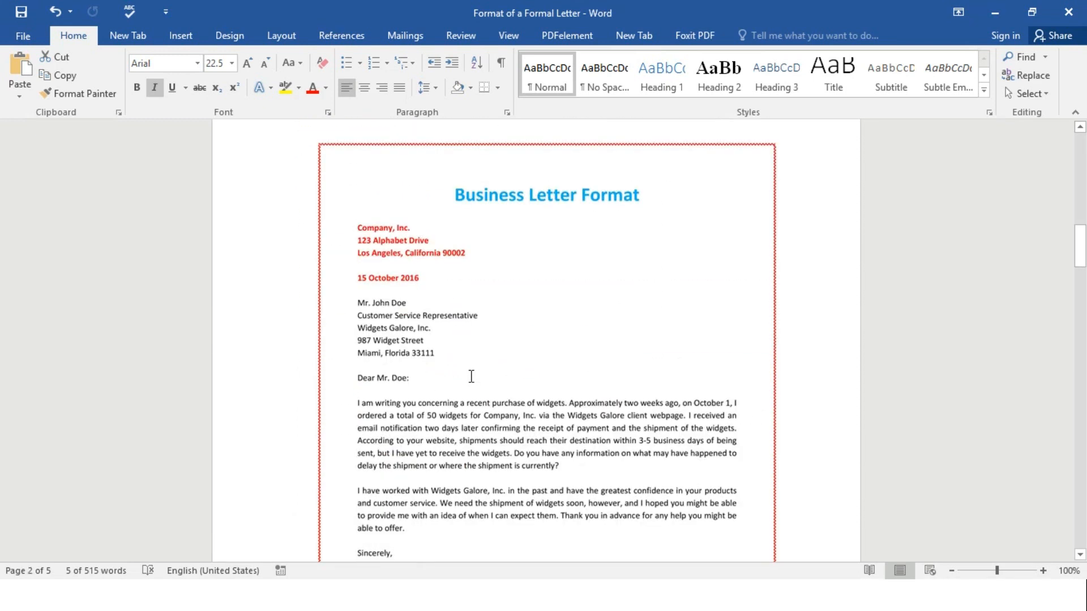
scroll(471, 376, "down", 2)
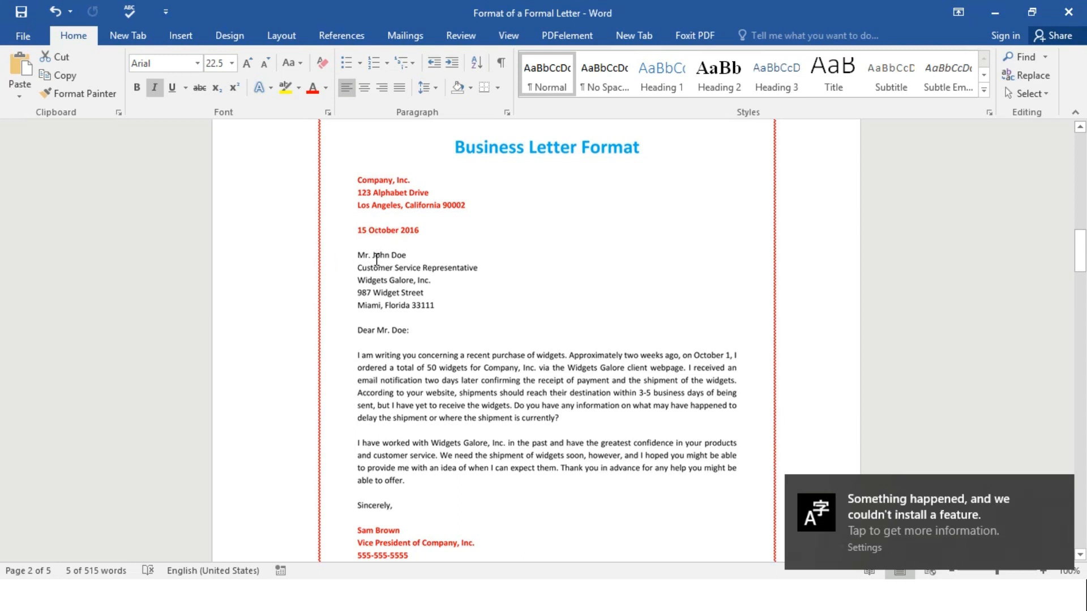
scroll(398, 302, "down", 1)
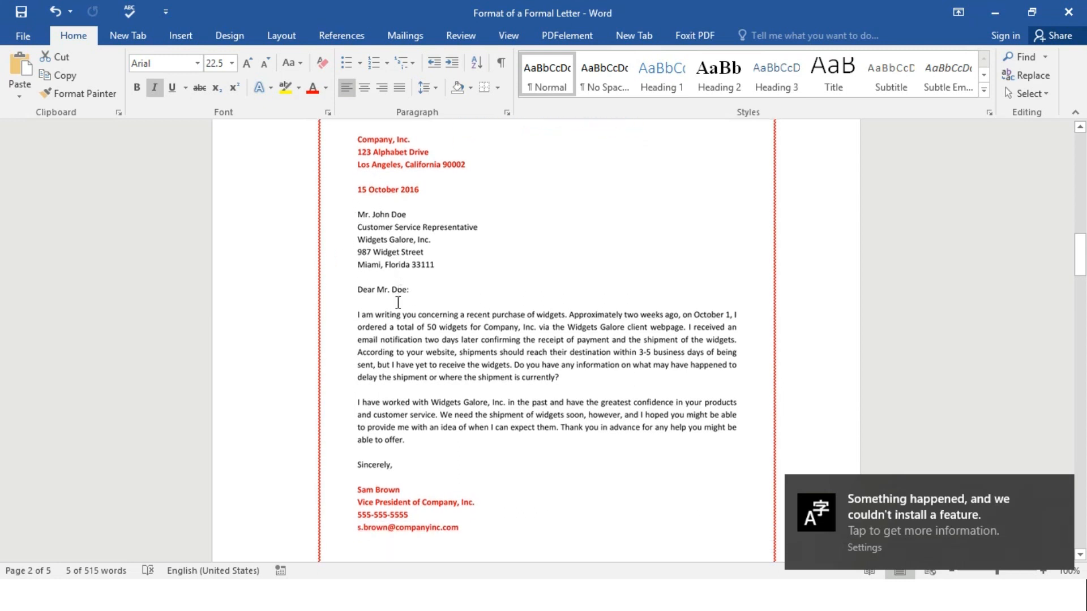
scroll(398, 302, "down", 2)
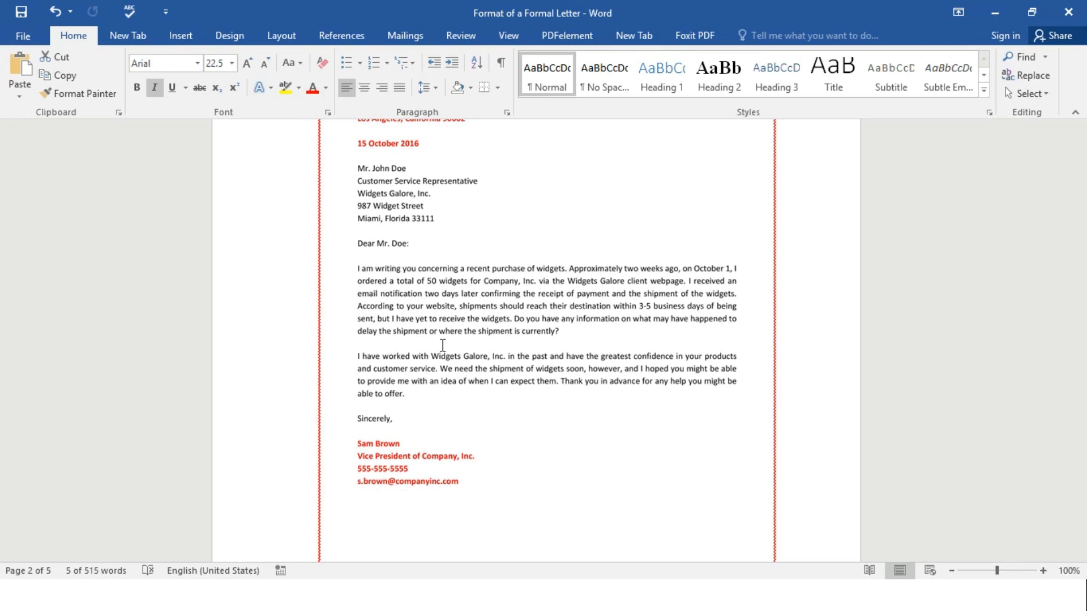
scroll(443, 345, "down", 2)
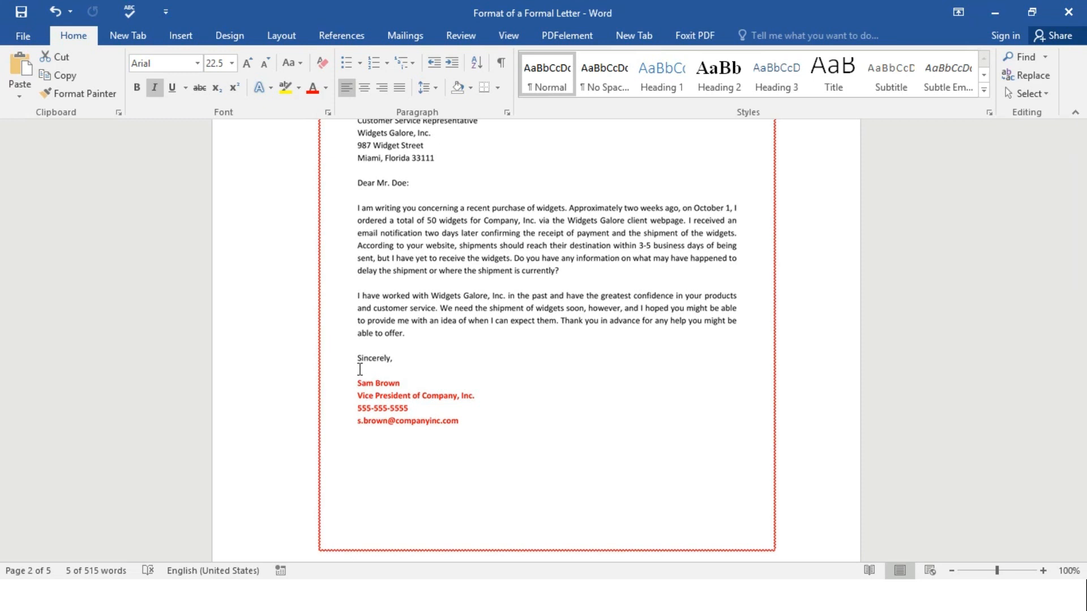
scroll(360, 369, "down", 7)
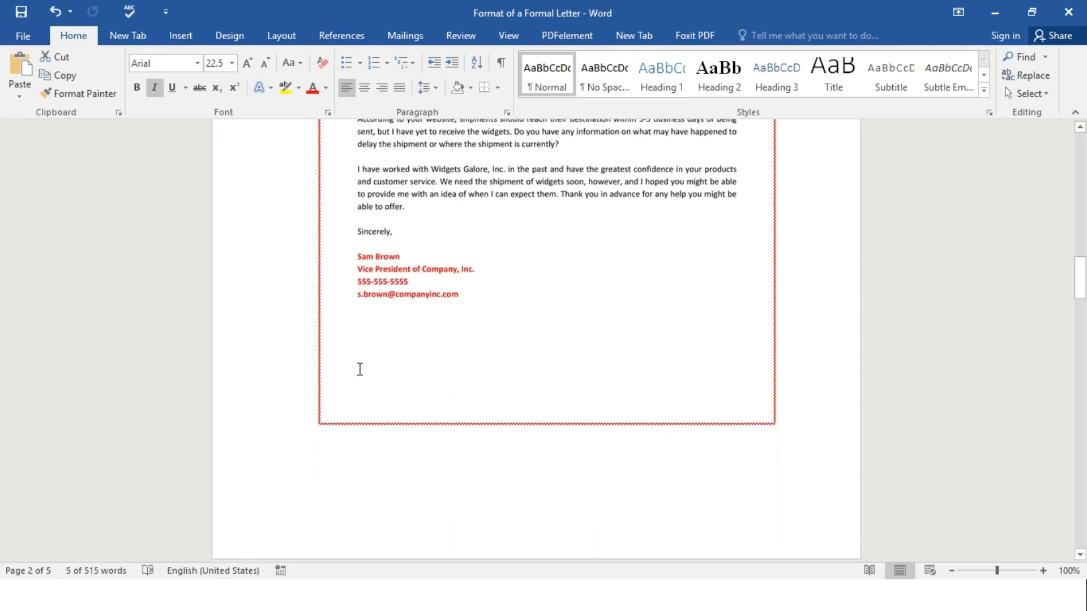
scroll(360, 369, "down", 3)
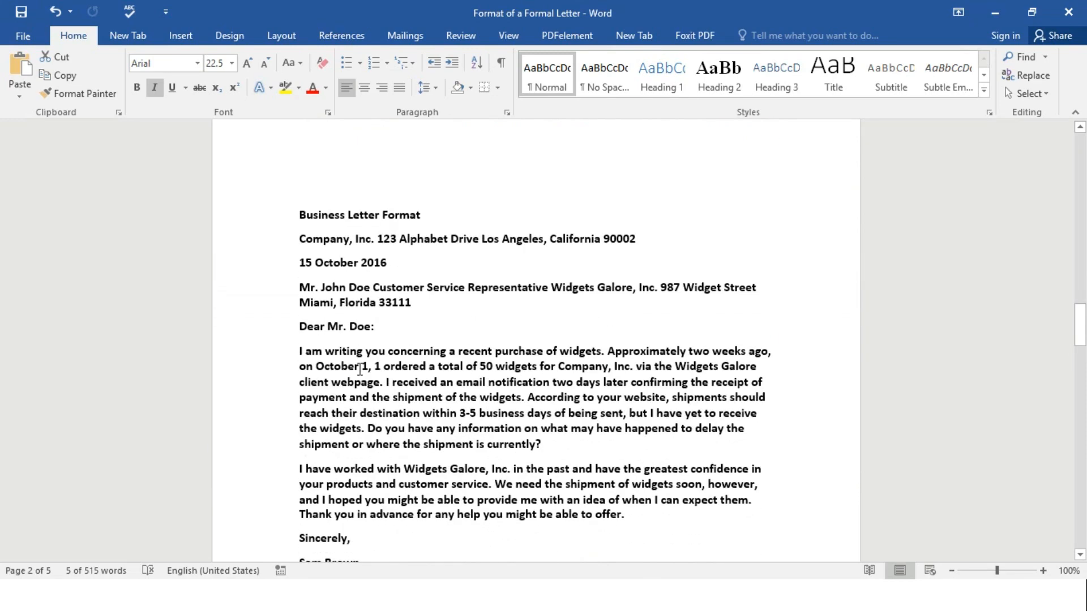
scroll(360, 369, "down", 12)
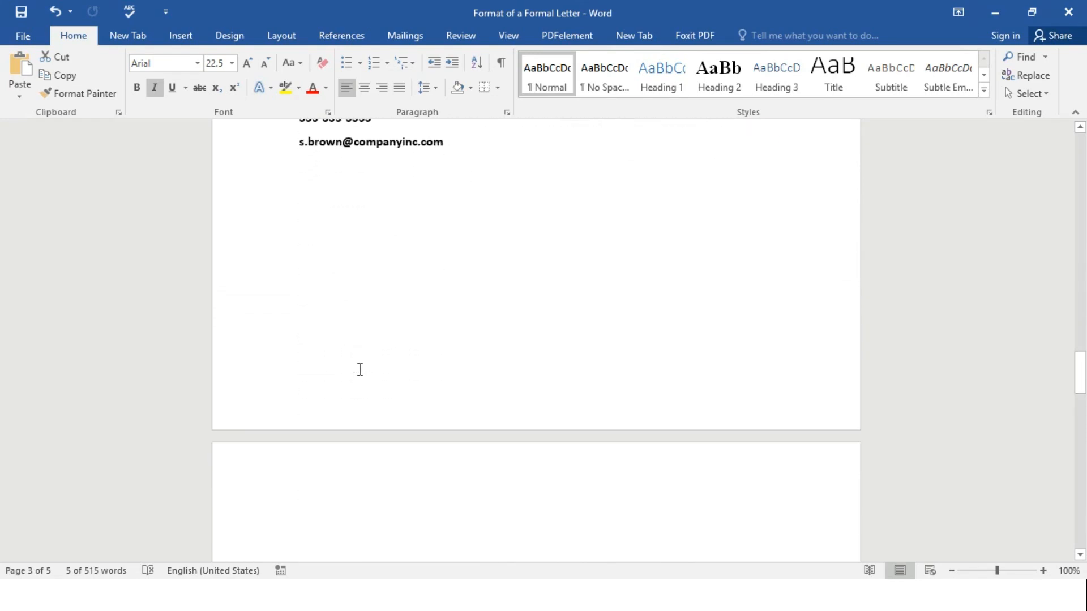
scroll(360, 369, "down", 3)
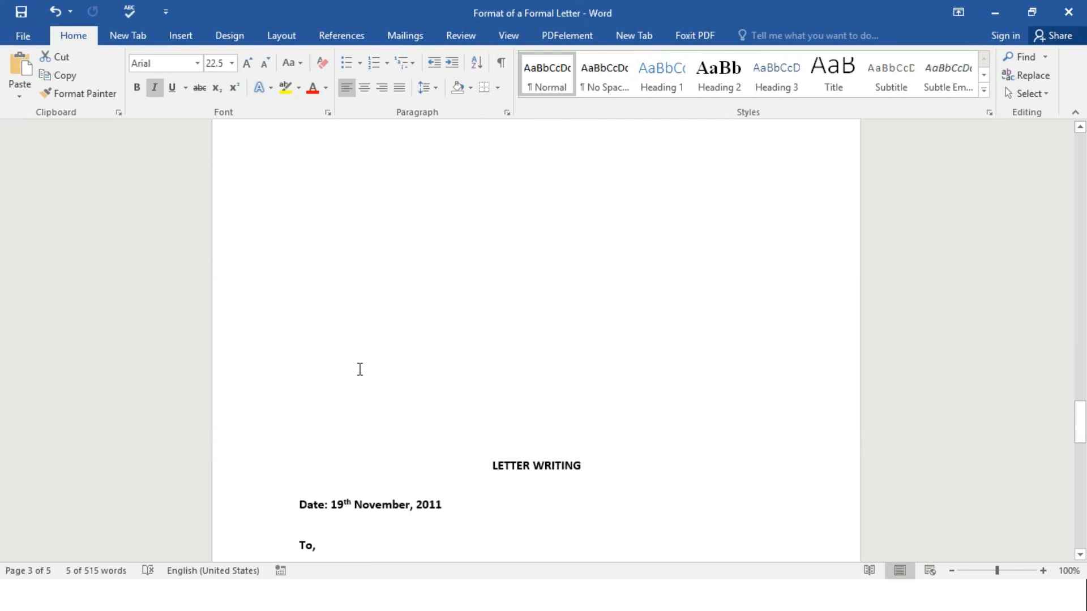
Step: Insert several blank lines above the "LETTER WRITING" heading on page 4
left_click(506, 305)
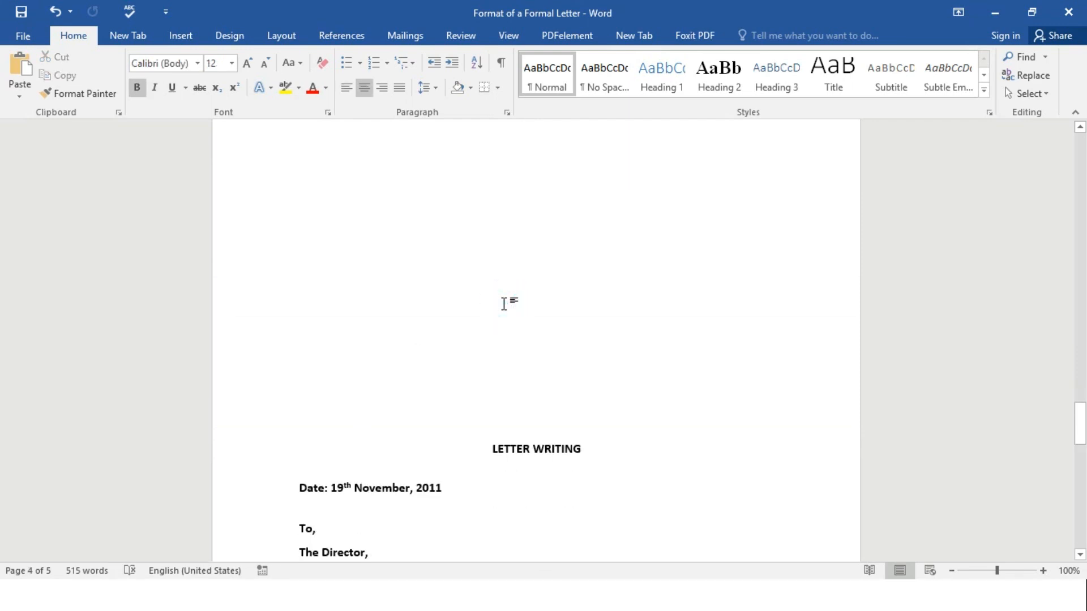
key("Return")
key("Return")
key("Return")
key("Return")
key("Return")
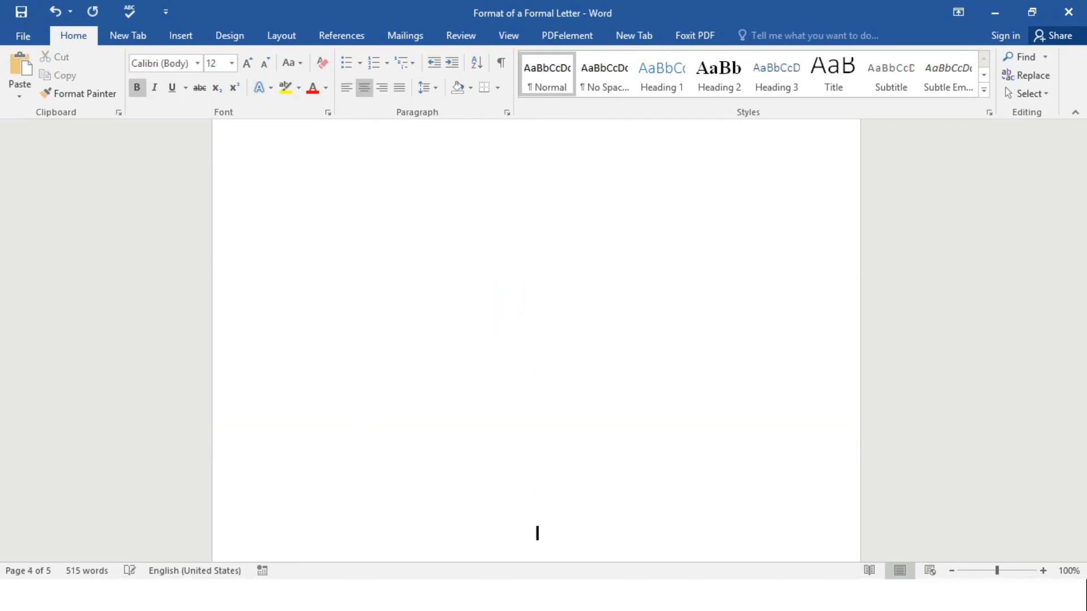
scroll(527, 291, "down", 3)
scroll(527, 291, "up", 5)
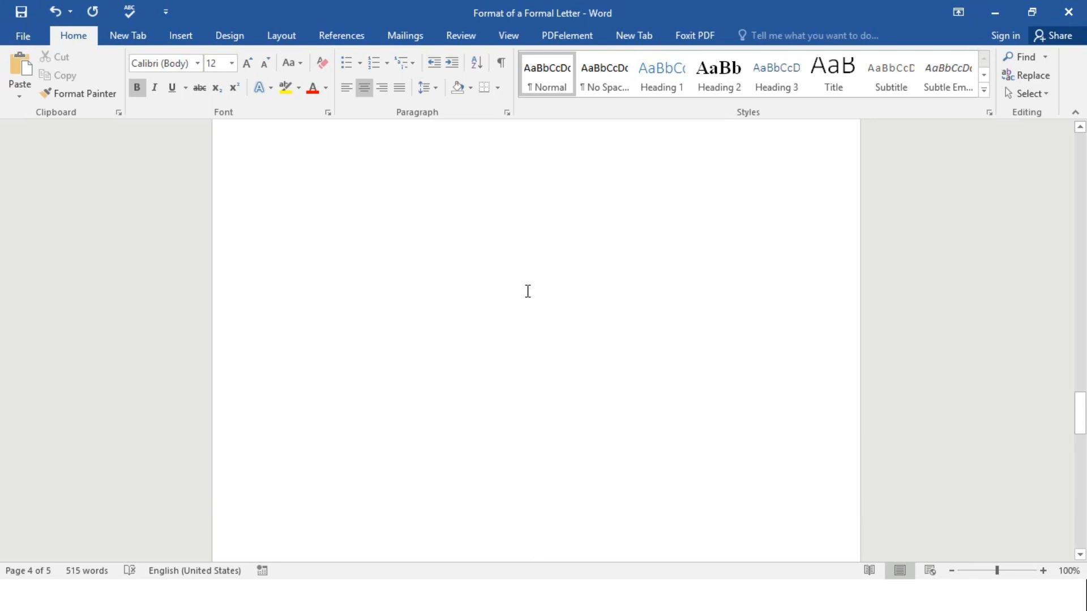
Step: Delete surplus blank lines on page 4 and left-align the empty line near the top of that page
left_click(475, 286)
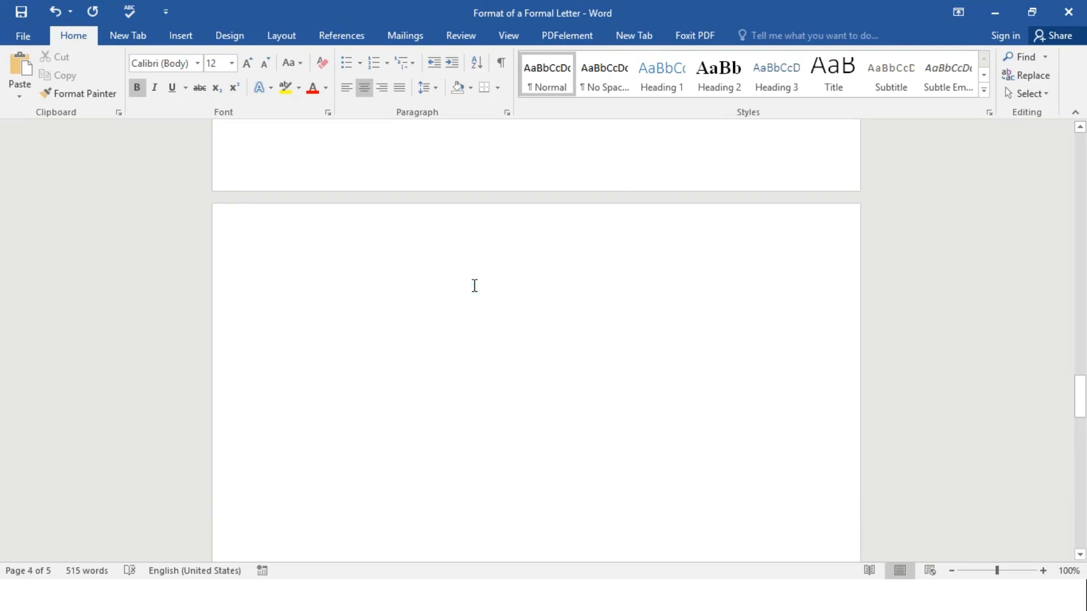
key("BackSpace")
key("BackSpace")
left_click(555, 372)
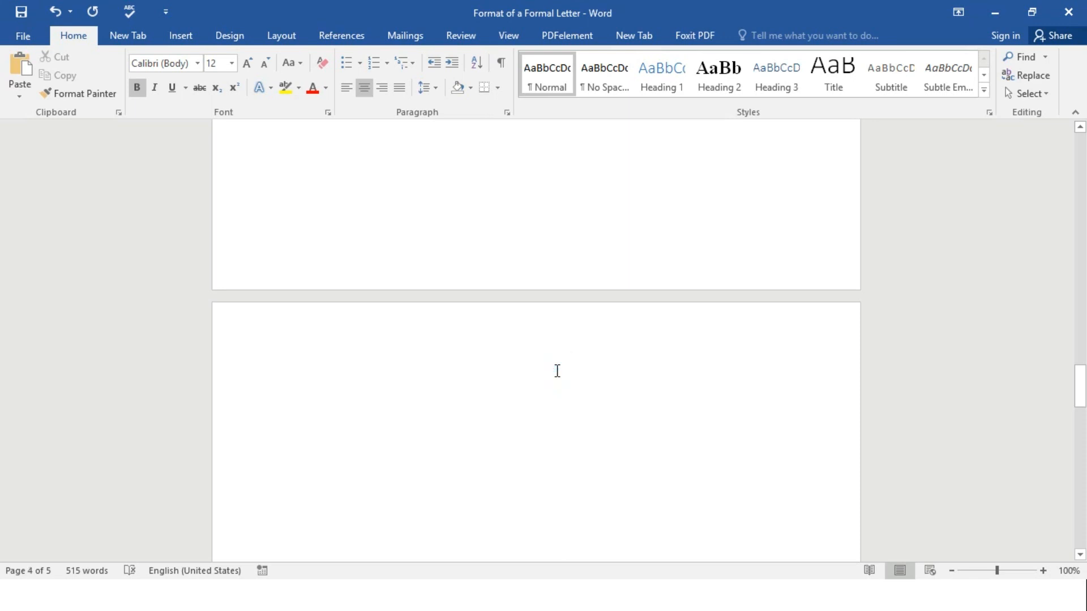
key("ctrl+l")
scroll(424, 369, "down", 3)
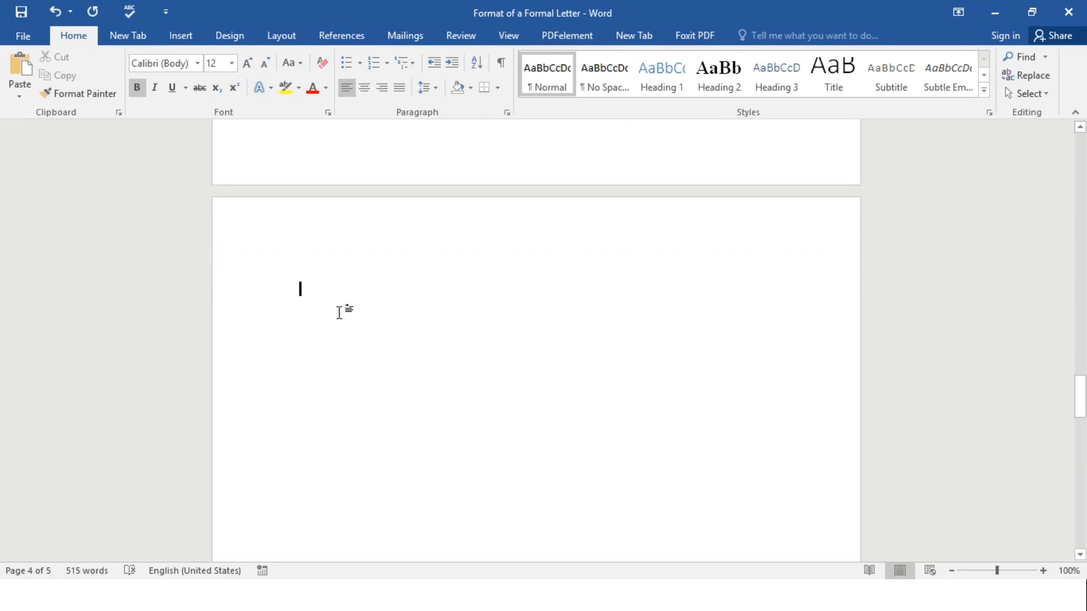
Step: Create a new blank document
left_click(29, 38)
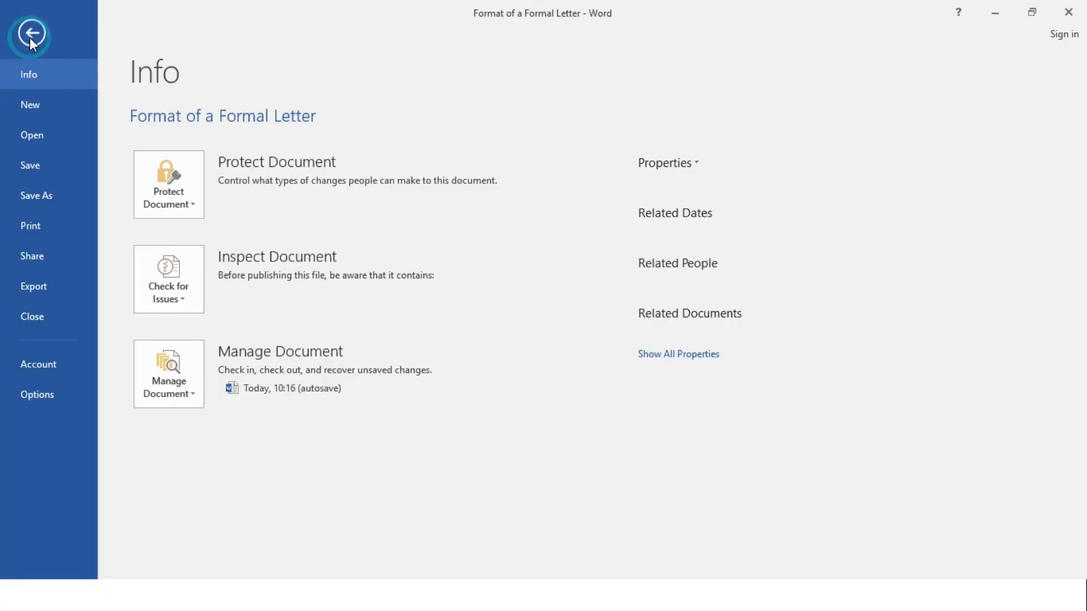
left_click(38, 103)
left_click(227, 258)
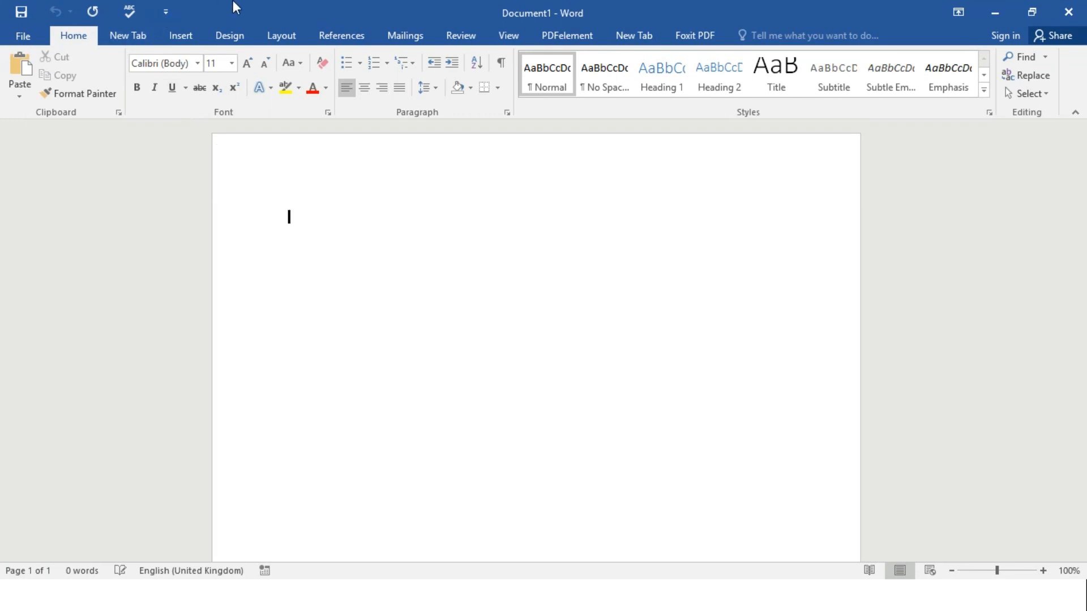
Step: Set the new document's paper size to A4 (21 cm x 29.7 cm)
left_click(277, 28)
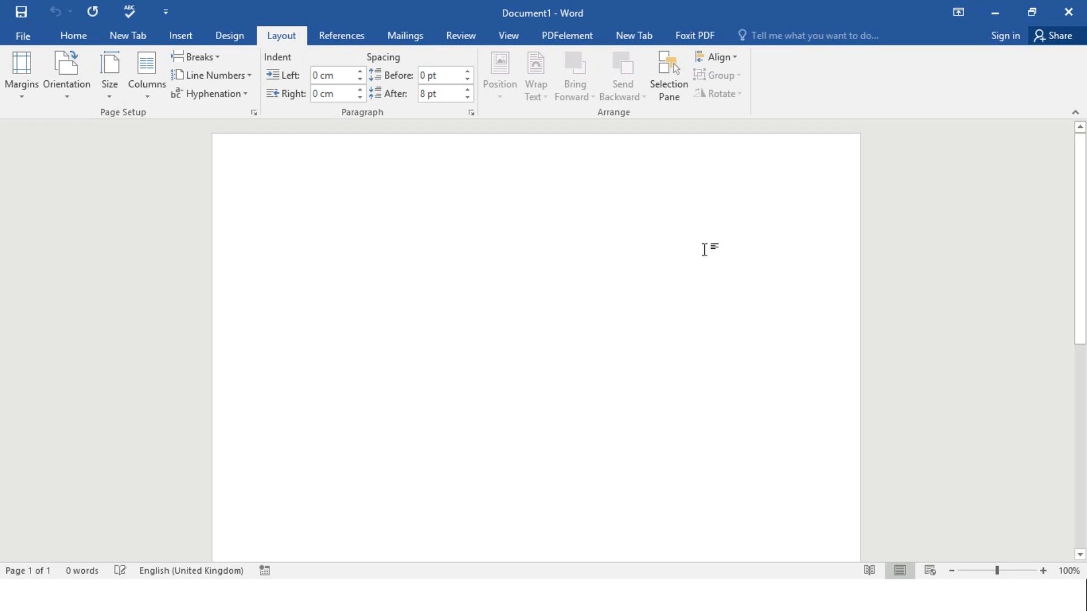
left_click(110, 94)
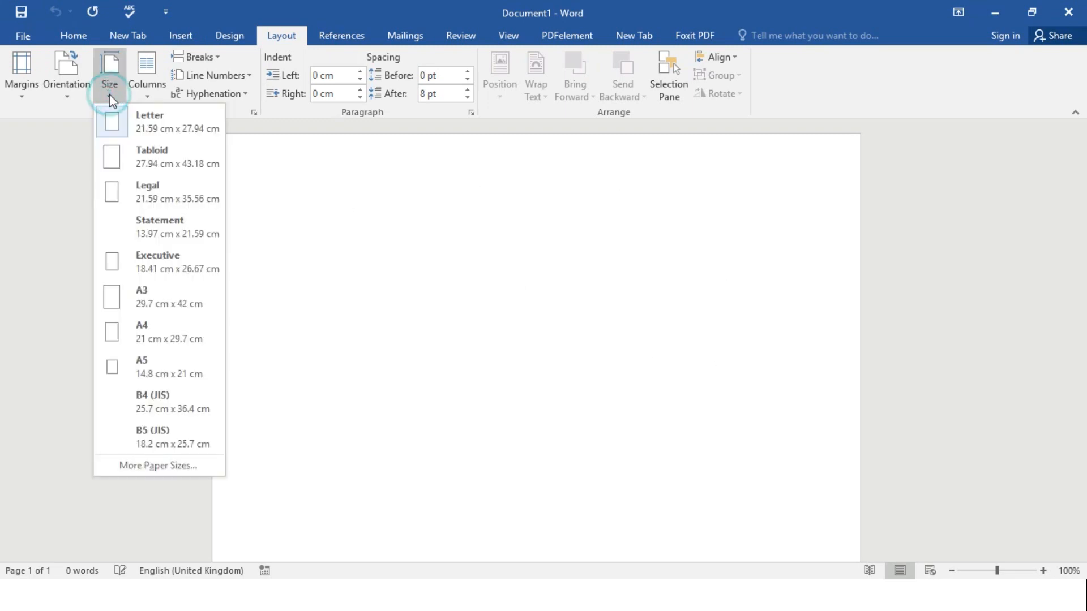
left_click(151, 327)
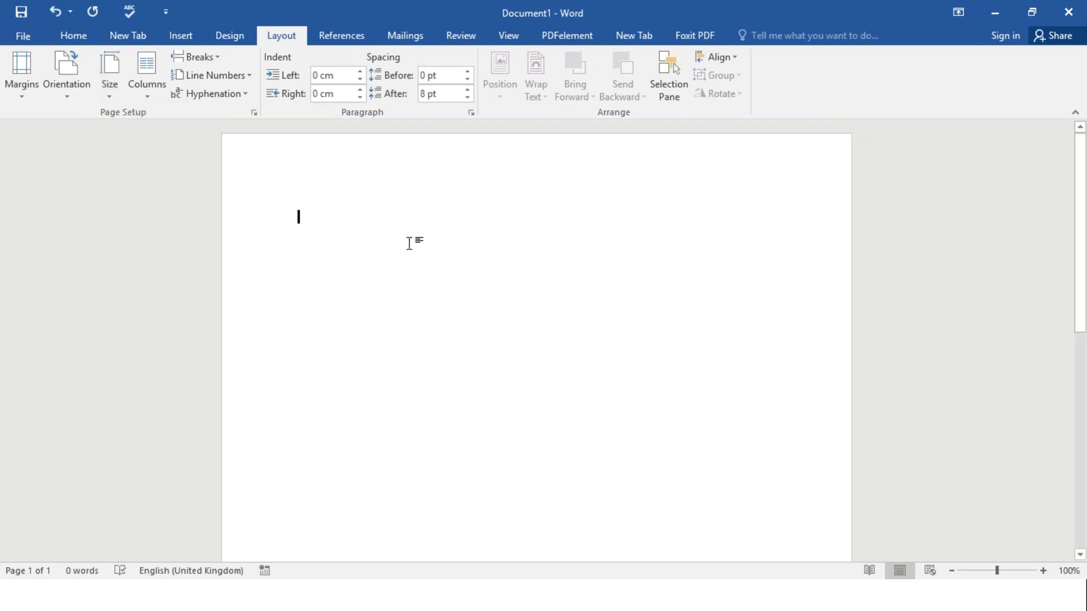
Step: Open the custom margin settings and set the top and bottom margins to 2.8 cm each
left_click(21, 97)
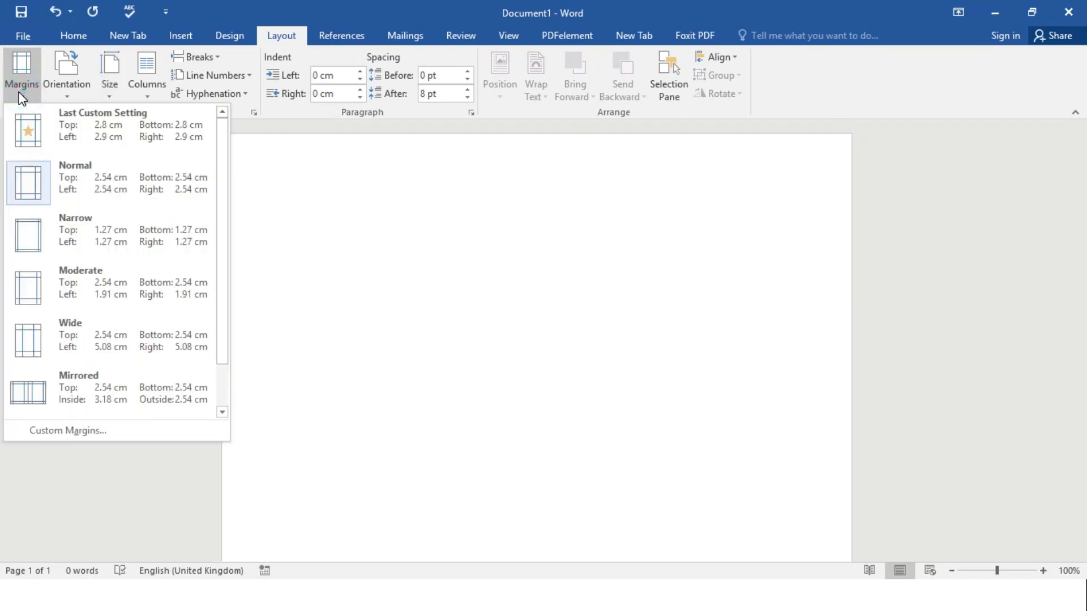
left_click(412, 247)
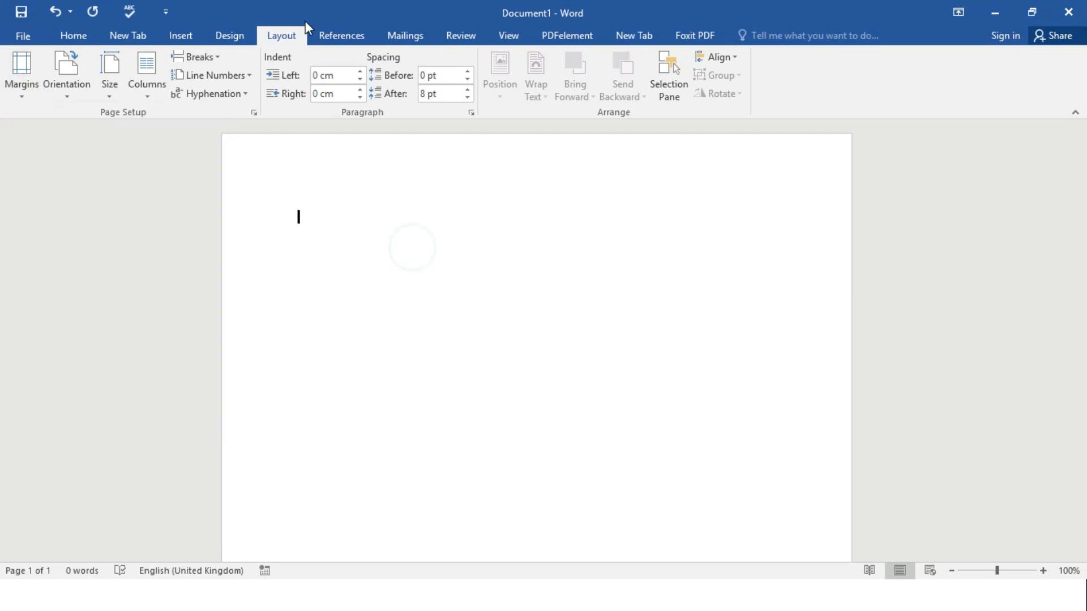
left_click(23, 96)
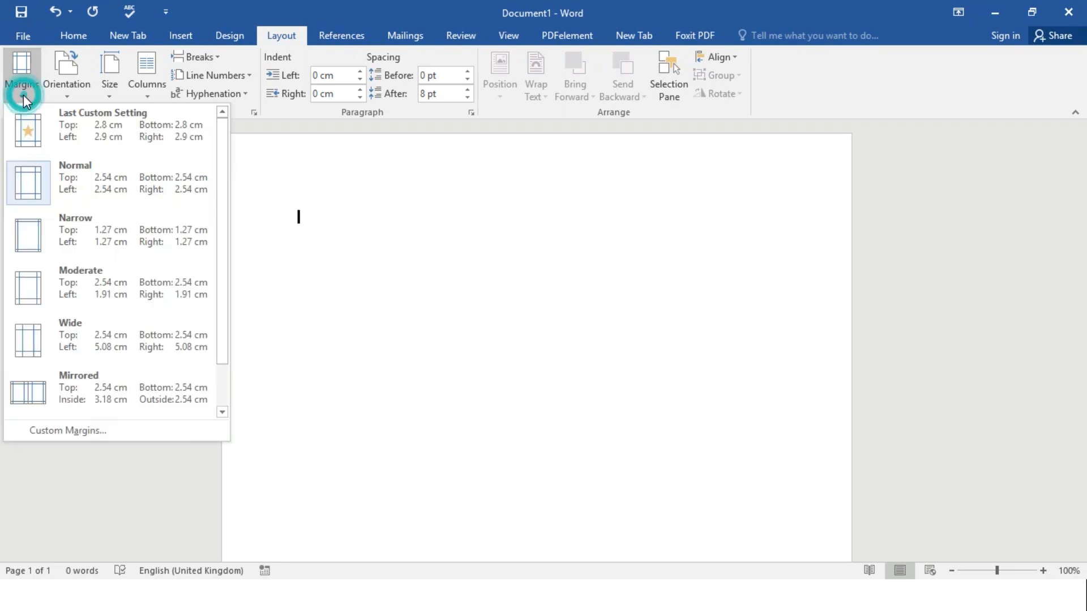
left_click(99, 433)
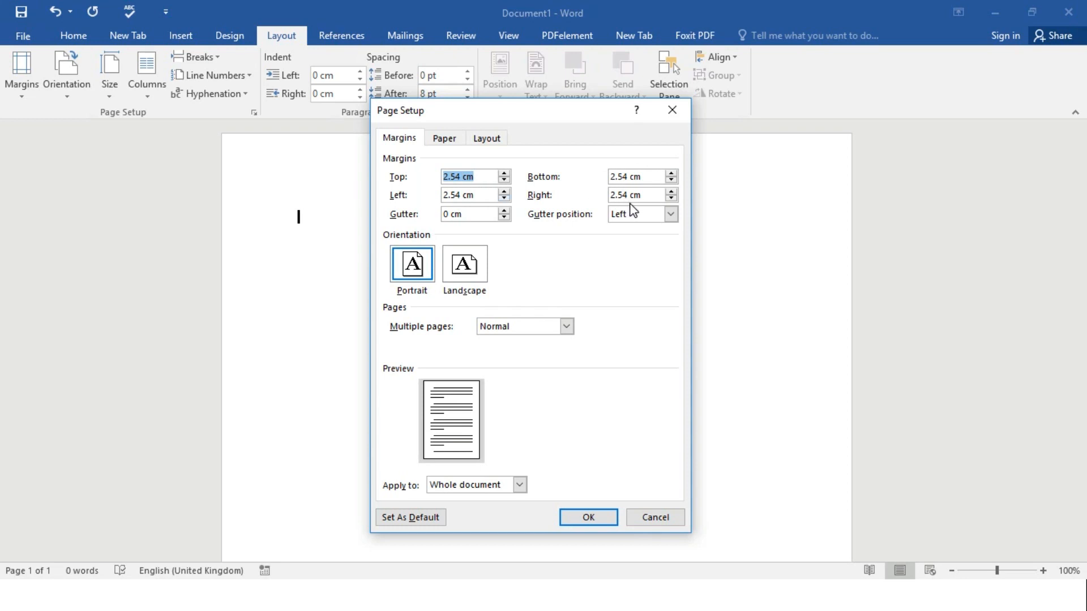
left_click(504, 173)
left_click(504, 174)
left_click(504, 173)
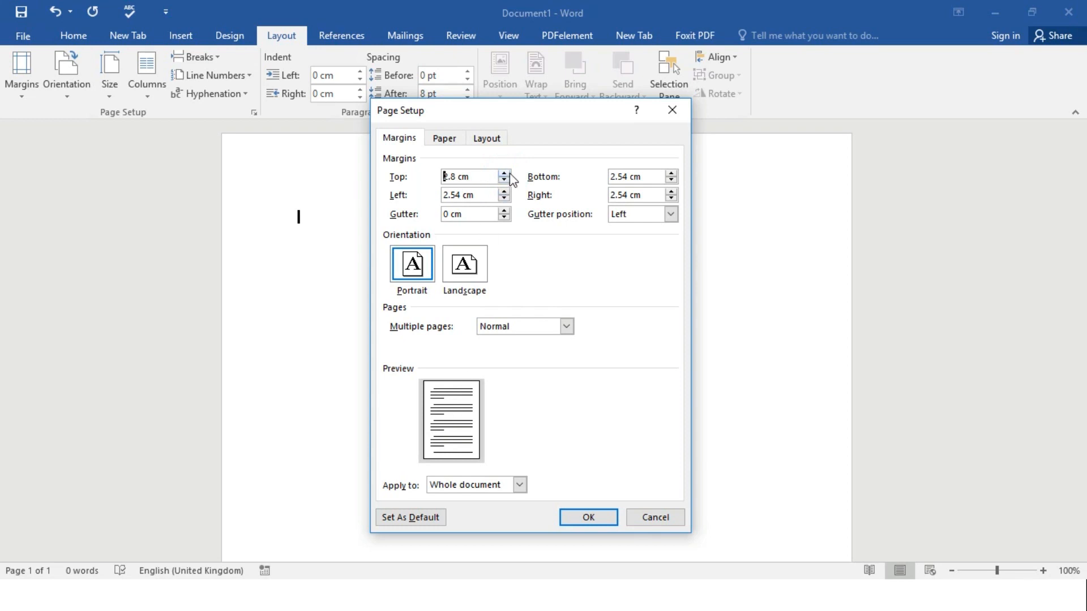
left_click(672, 173)
left_click(672, 174)
left_click(672, 173)
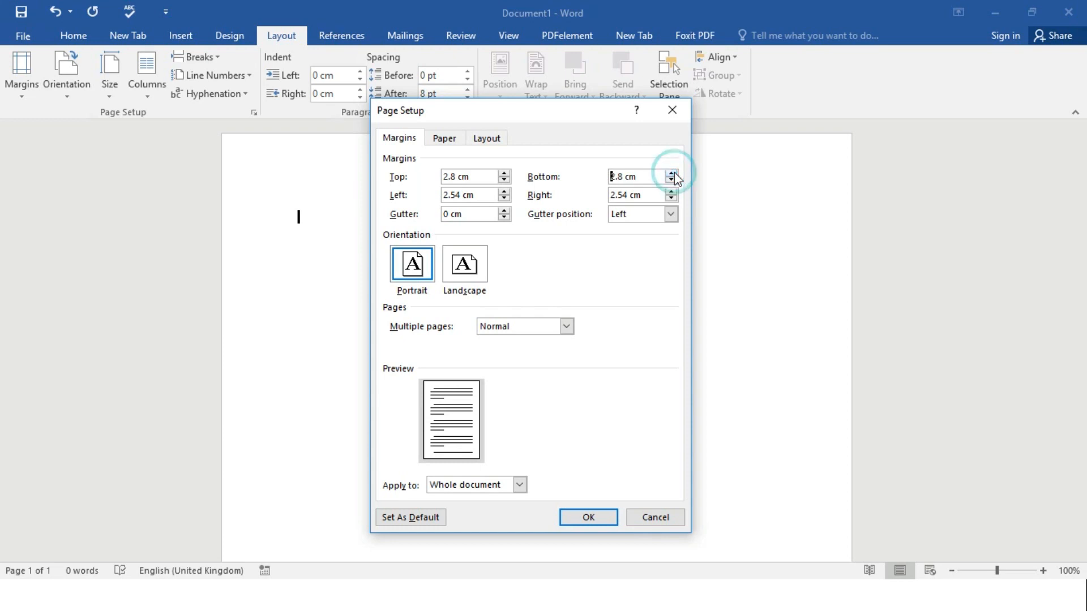
Step: Set the left margin to 3.1 cm and the right margin to 3 cm
left_click(504, 191)
left_click(503, 191)
left_click(504, 191)
left_click(504, 192)
left_click(503, 191)
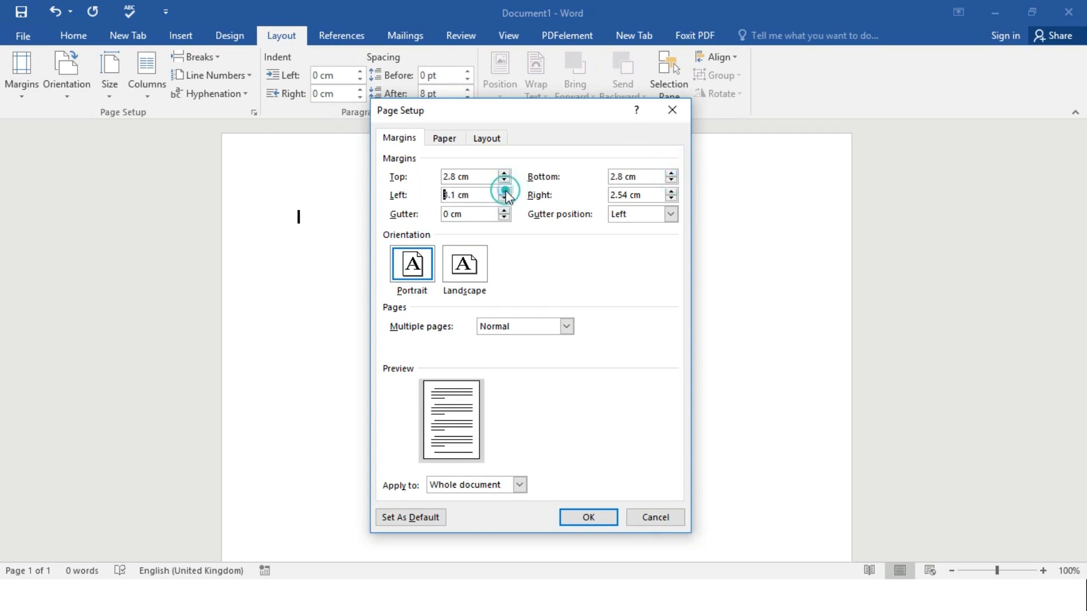
left_click(672, 191)
left_click(672, 191)
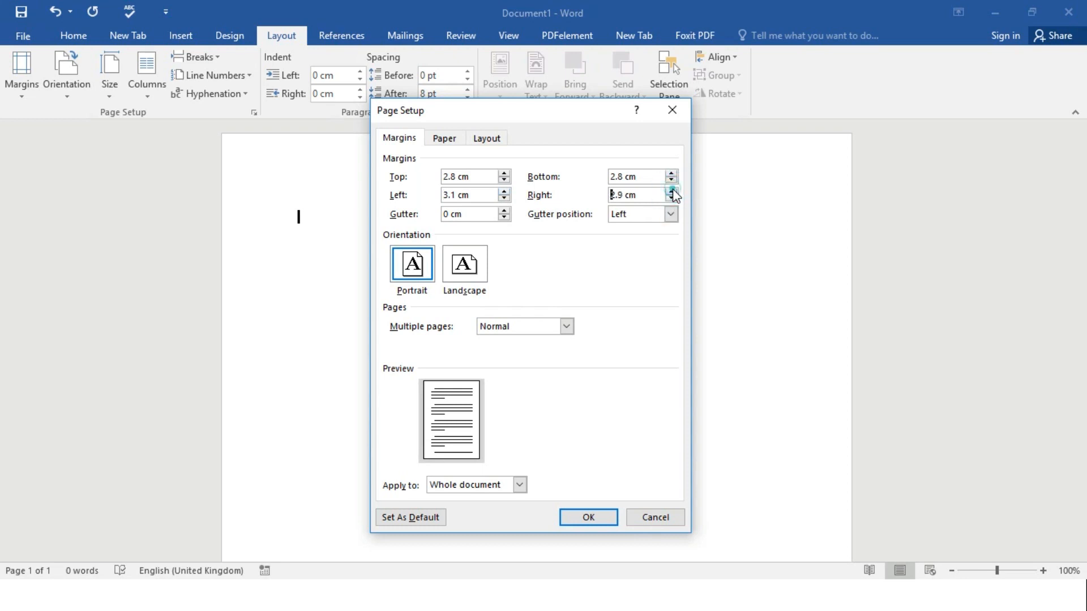
left_click(672, 191)
Step: Try the Landscape orientation, return to Portrait, and apply the page setup to the whole document
left_click(463, 283)
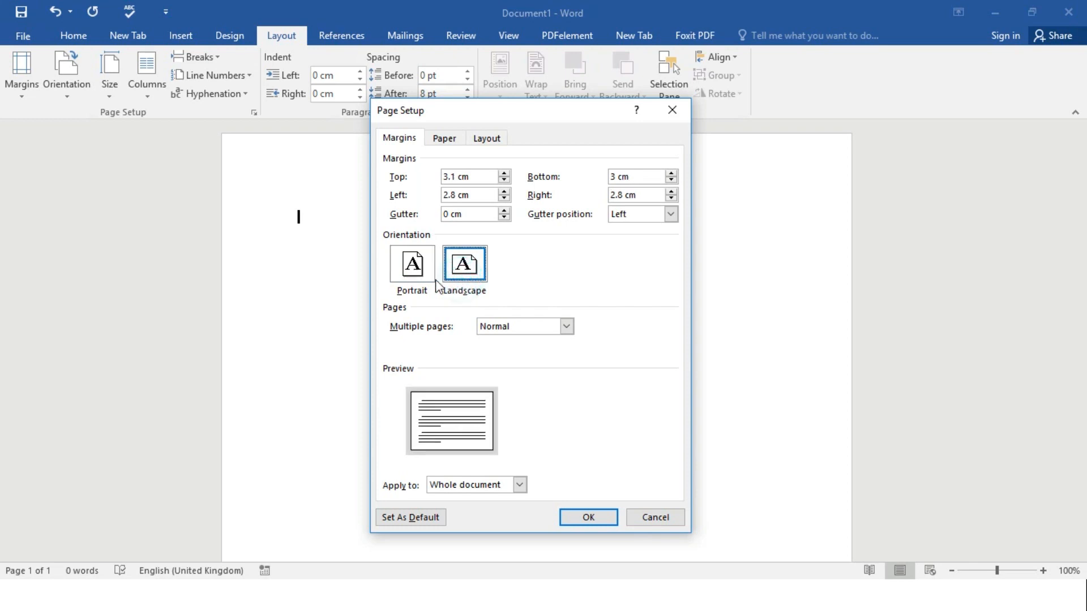
left_click(418, 283)
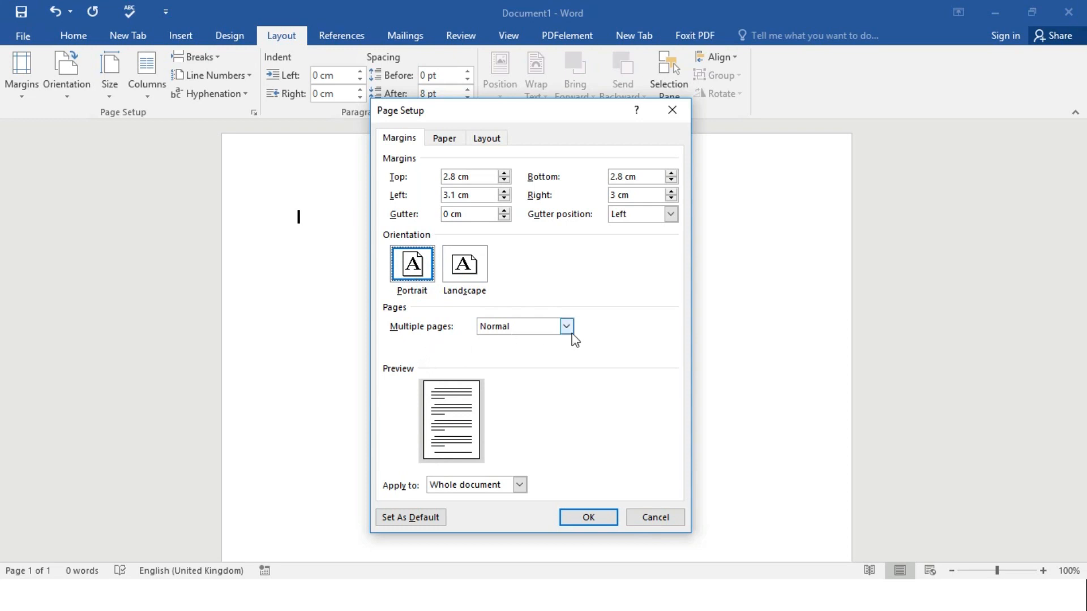
left_click(589, 517)
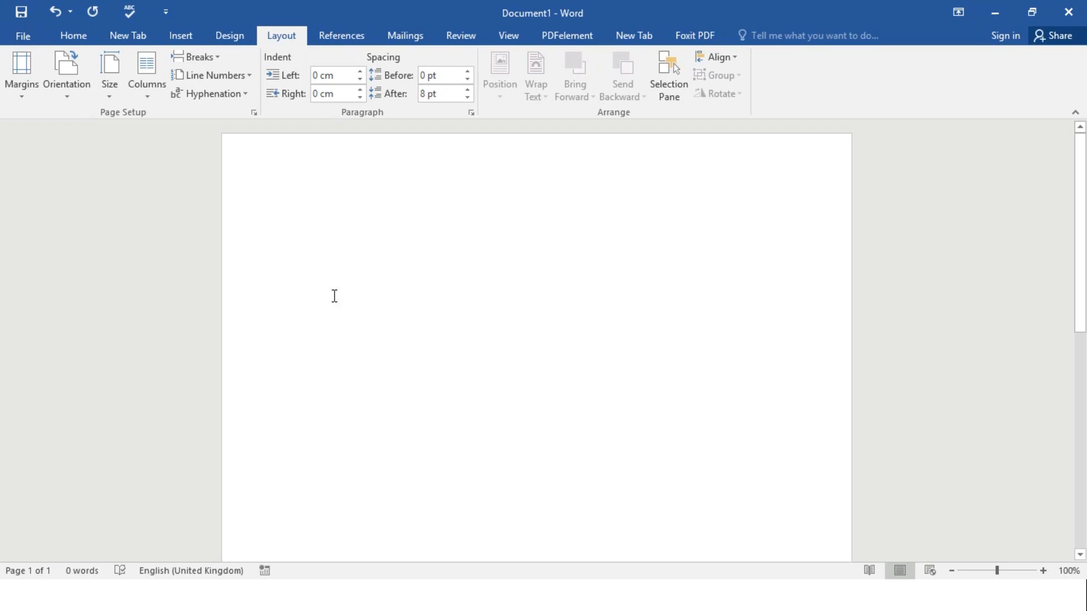
scroll(446, 362, "down", 5)
scroll(445, 363, "down", 5)
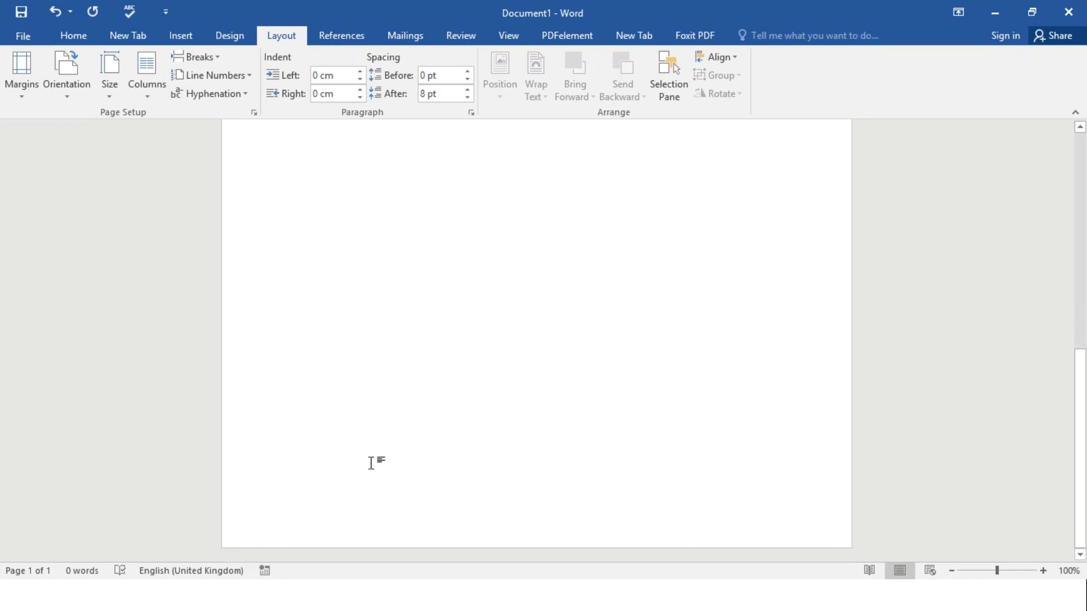
scroll(406, 413, "up", 10)
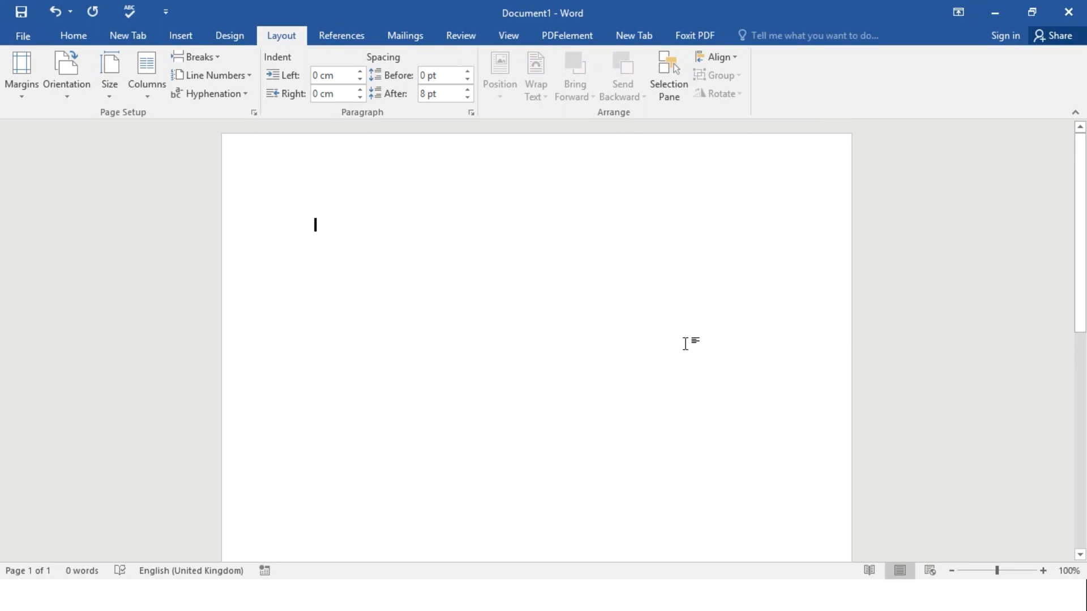
Step: Copy the business letter, from its heading through the sender's contact details, from the "Format of a Formal Letter" document into Document1
left_click(85, 44)
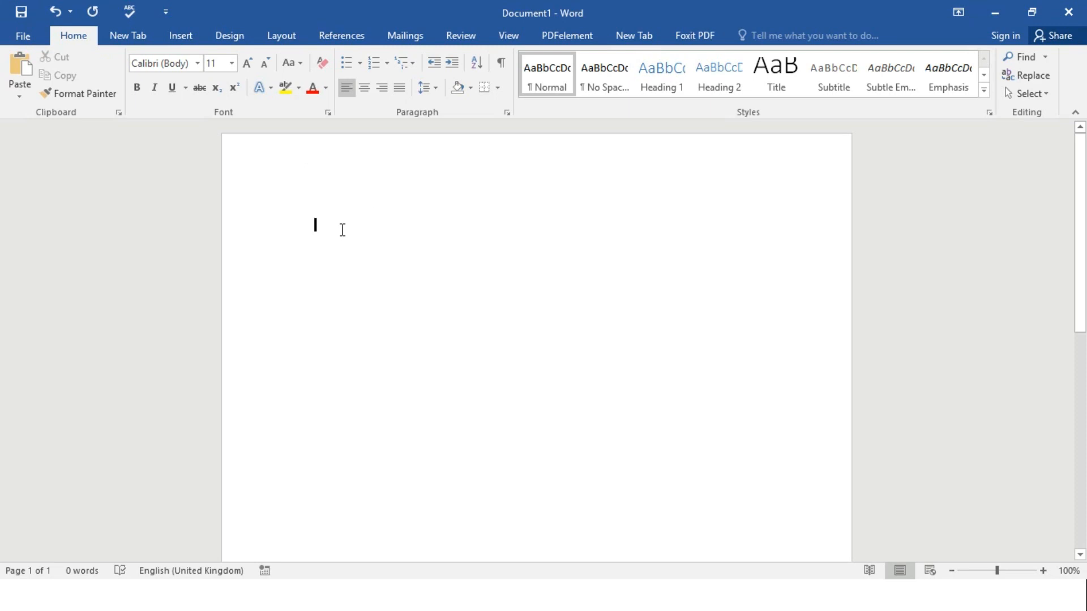
left_click(558, 322)
key("alt+Tab")
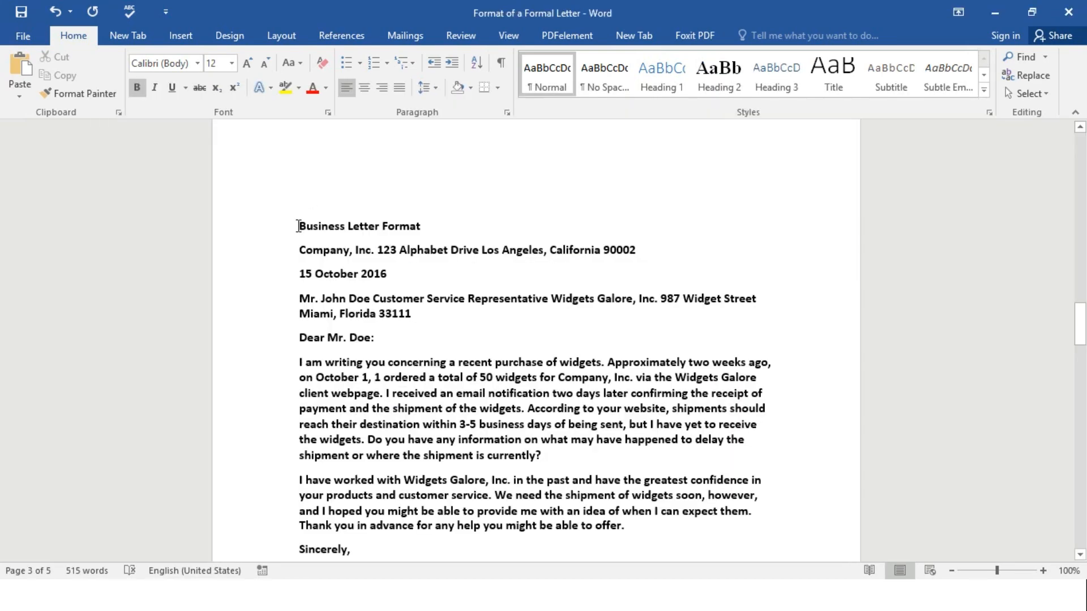
left_click_drag(299, 227, 458, 512)
right_click(391, 328)
left_click(457, 354)
key("alt+Tab")
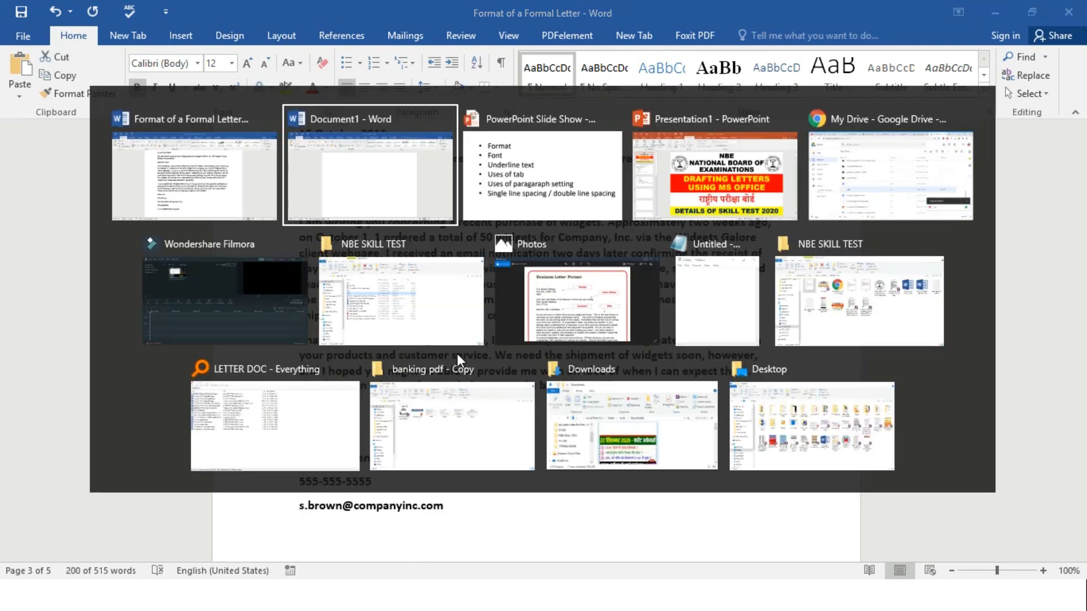
key("ctrl+v")
scroll(580, 317, "up", 4)
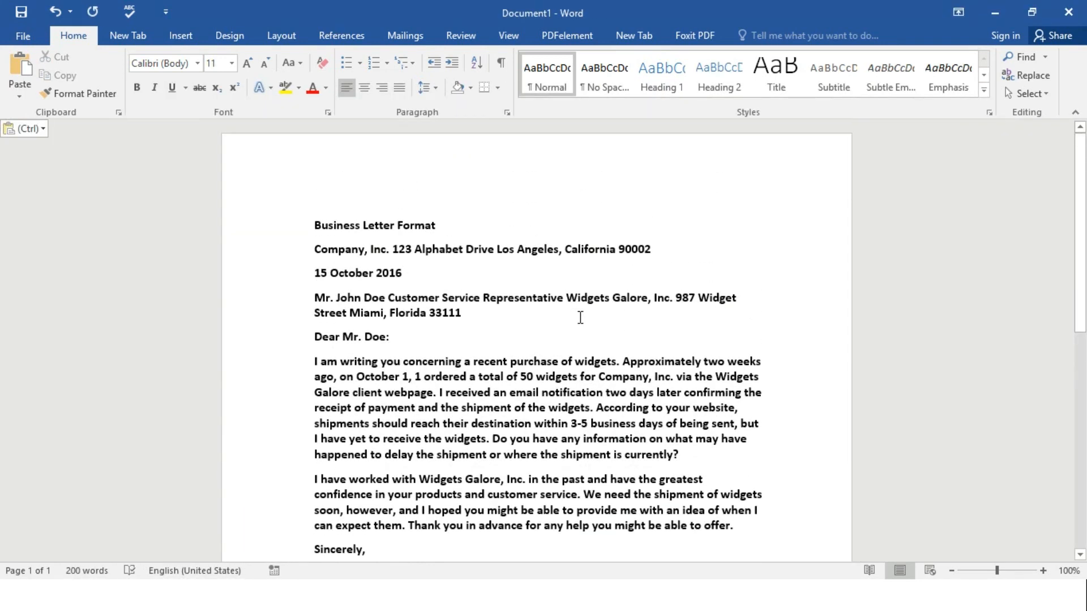
Step: Try centre and left alignment on the "Business Letter Format" heading, settle on right alignment, and copy the heading text
left_click(315, 227)
key("ctrl+e")
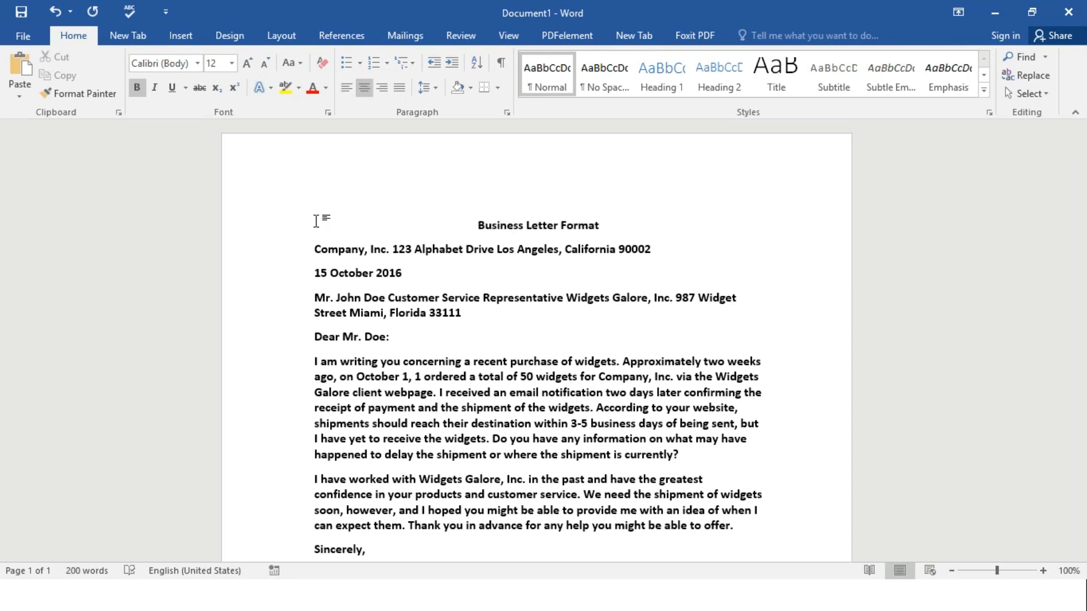
key("ctrl+l")
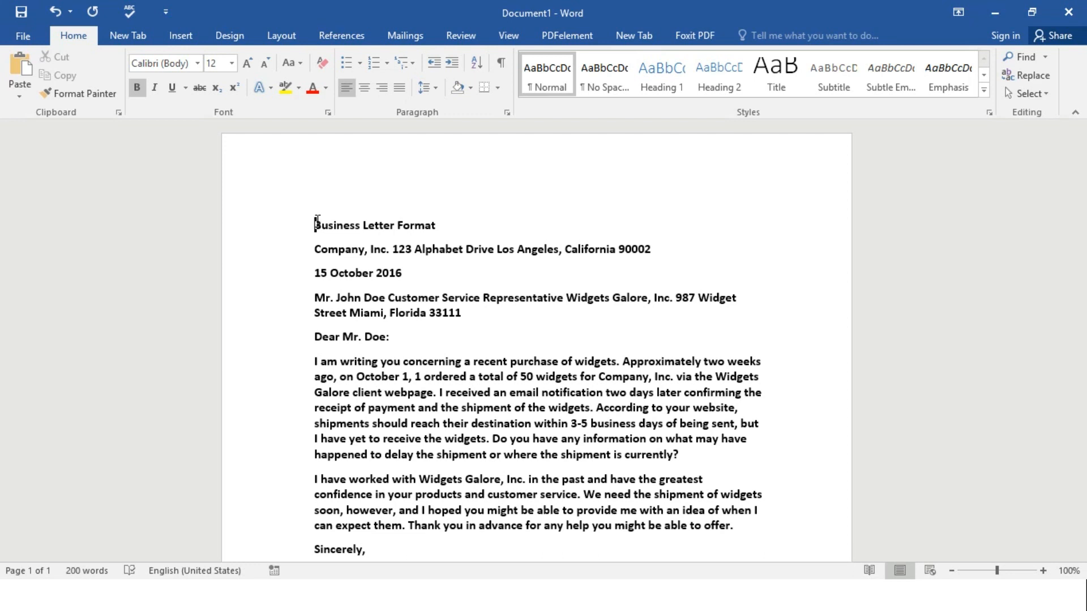
key("ctrl+r")
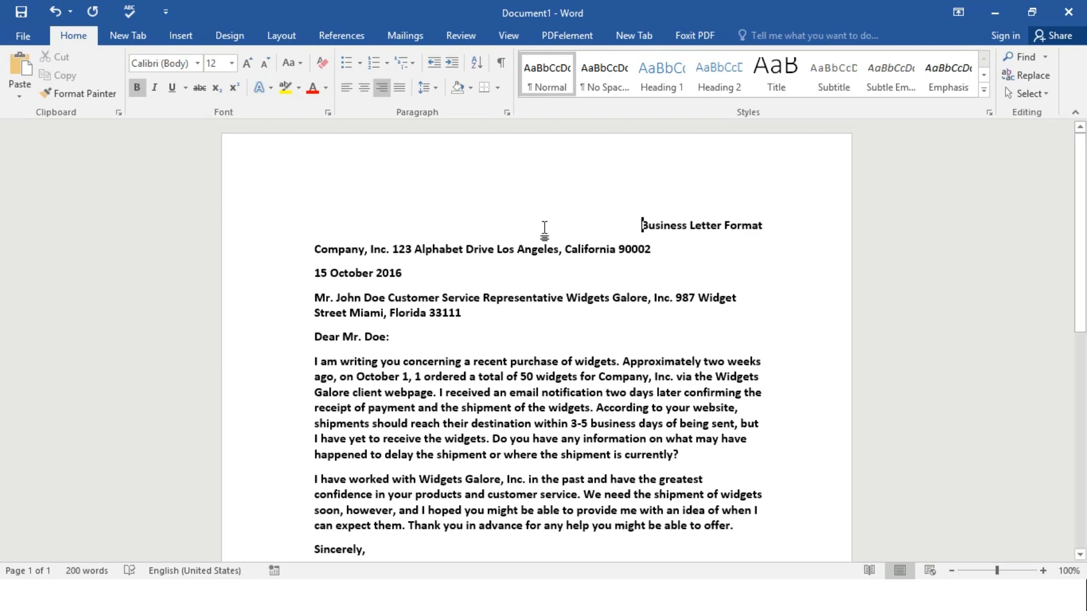
left_click_drag(642, 225, 763, 225)
left_click(678, 225)
left_click_drag(641, 226, 739, 226)
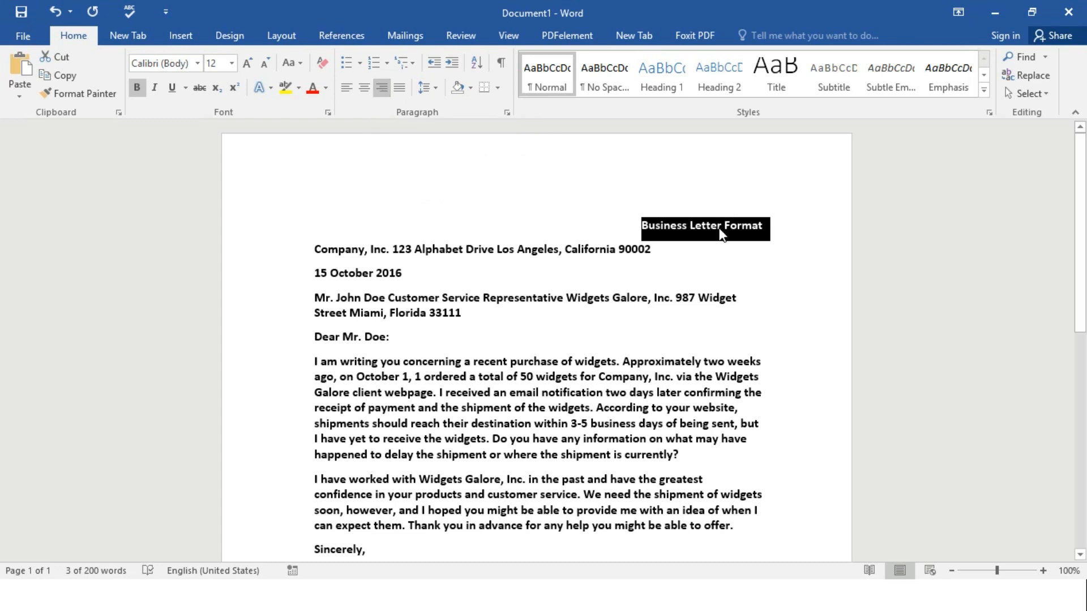
Step: Switch to the NBE SKILL TEST folder in File Explorer and open the sample letter image 2.png
key("alt+Tab")
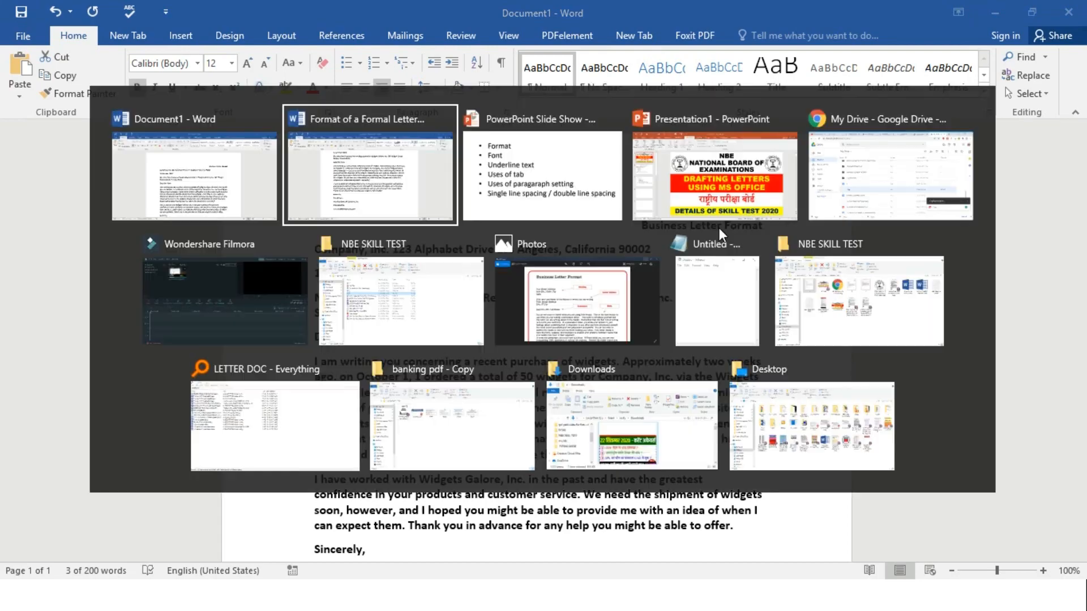
key("alt+Tab")
key("alt+Tab")
key("alt+Tab")
key("alt+Tab")
key("alt+Tab")
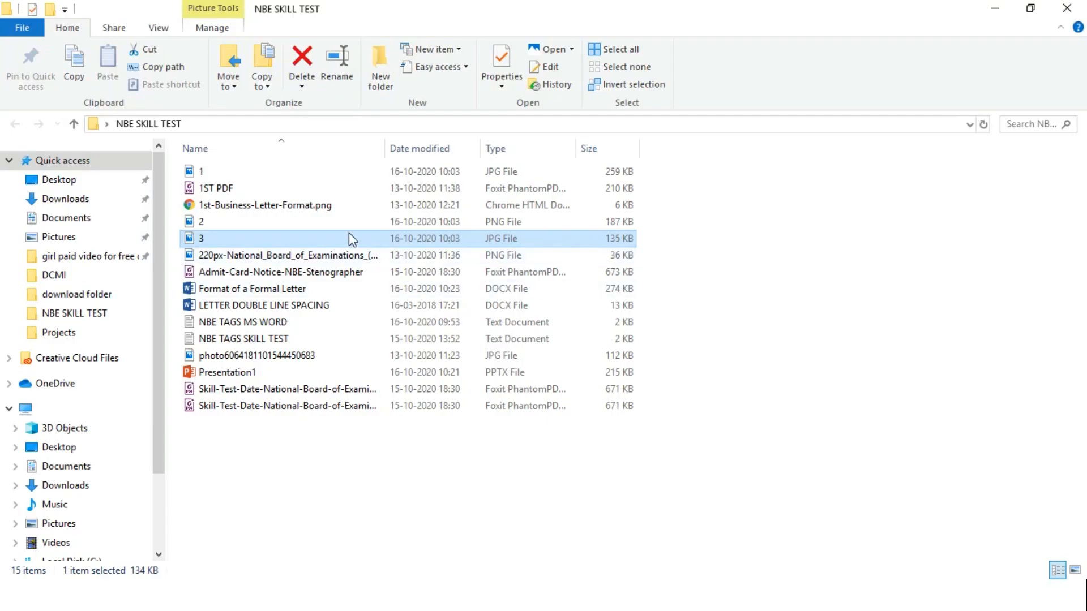
double_click(349, 229)
left_click(790, 64)
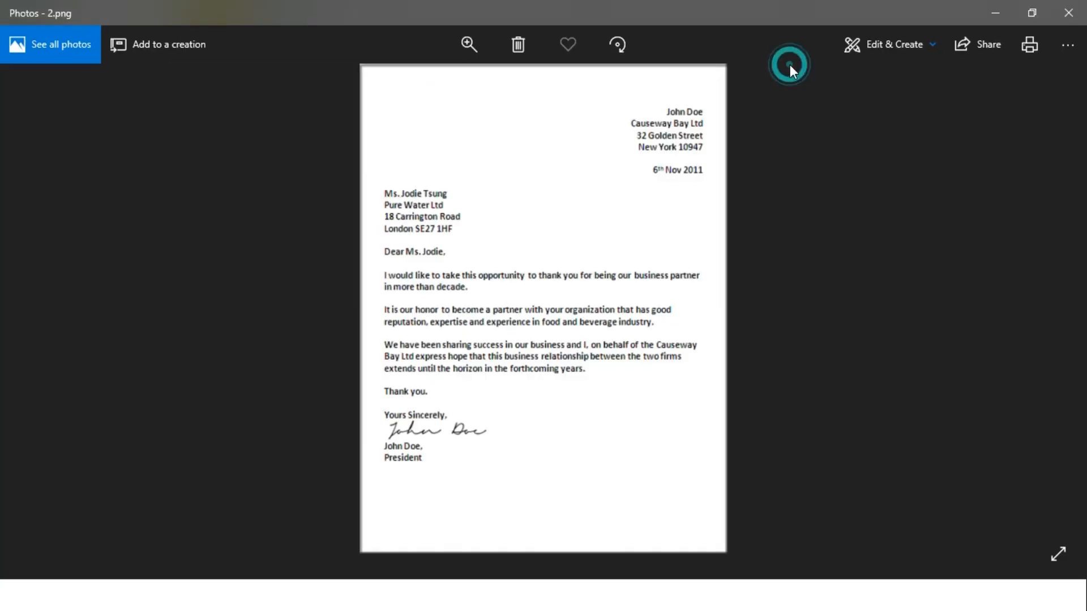
Step: Examine the placement of the sender, date and recipient blocks in the sample letter and return to Document1 in Word
scroll(723, 202, "up", 4)
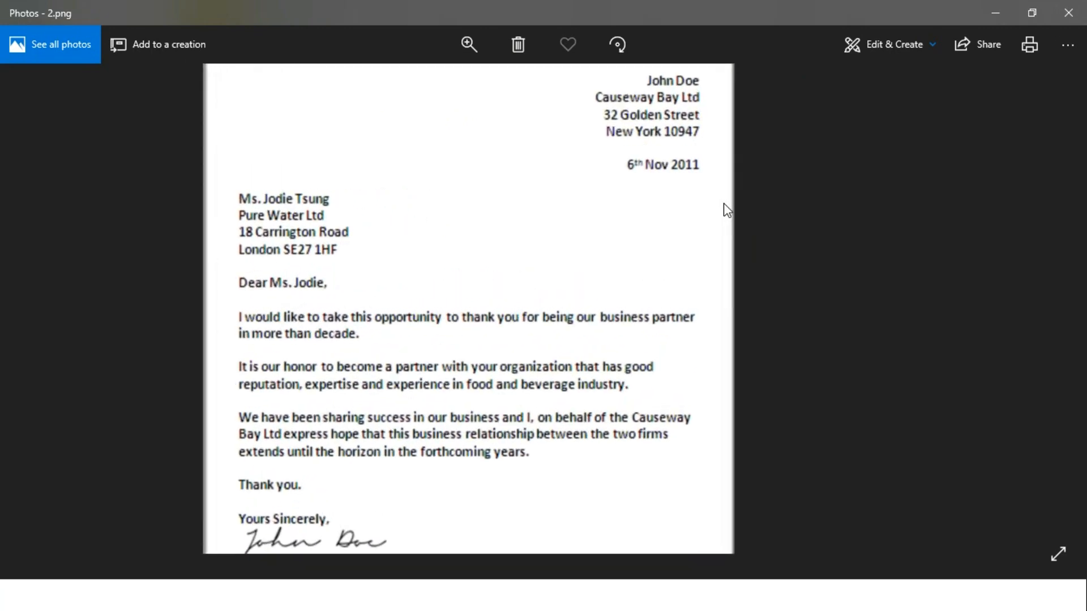
left_click_drag(696, 230, 702, 322)
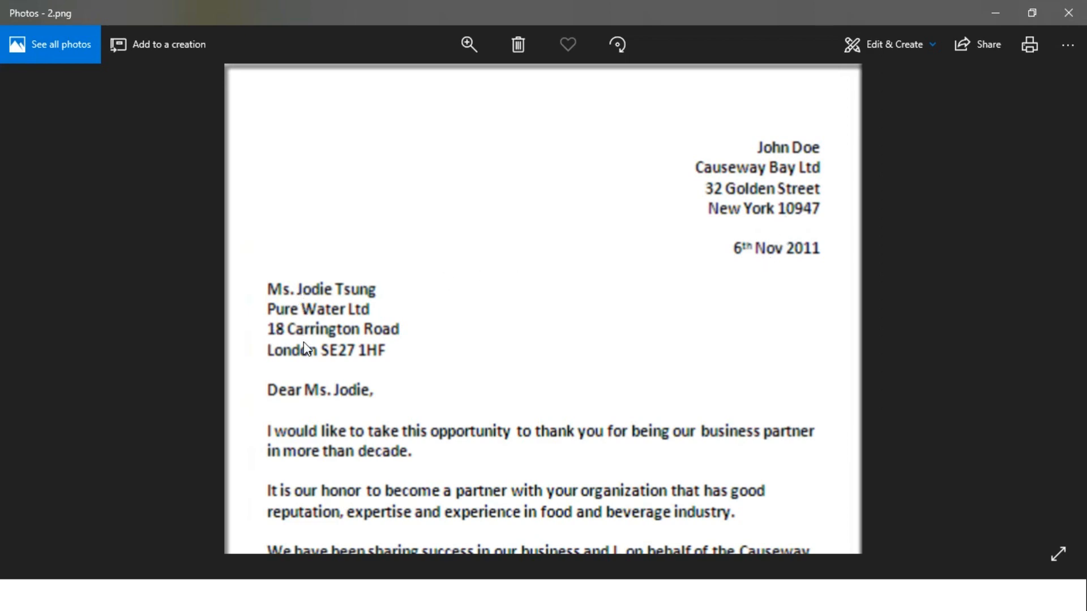
scroll(304, 343, "down", 5)
scroll(304, 343, "up", 5)
scroll(304, 343, "up", 1)
key("alt+Tab")
key("alt+Tab")
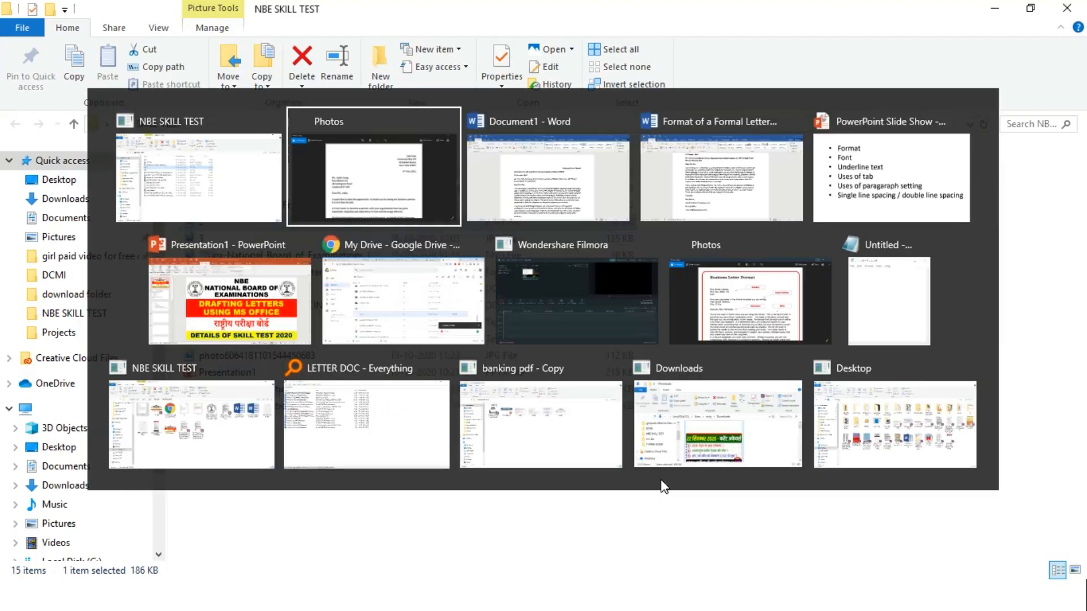
key("Tab")
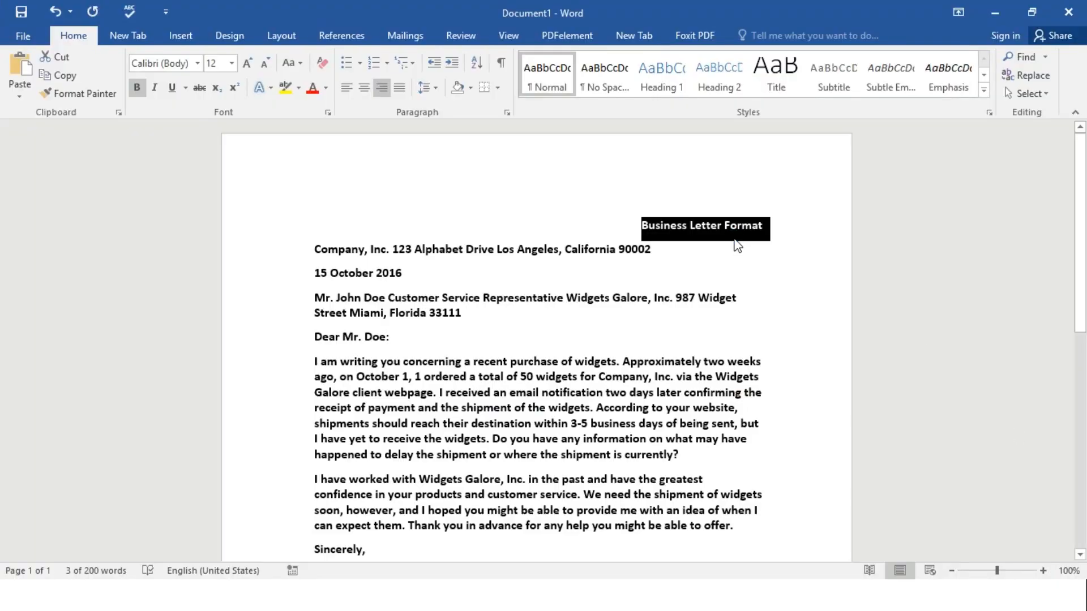
Step: Paste the "Business Letter Format" text twice on new right-aligned lines below the heading
left_click(773, 226)
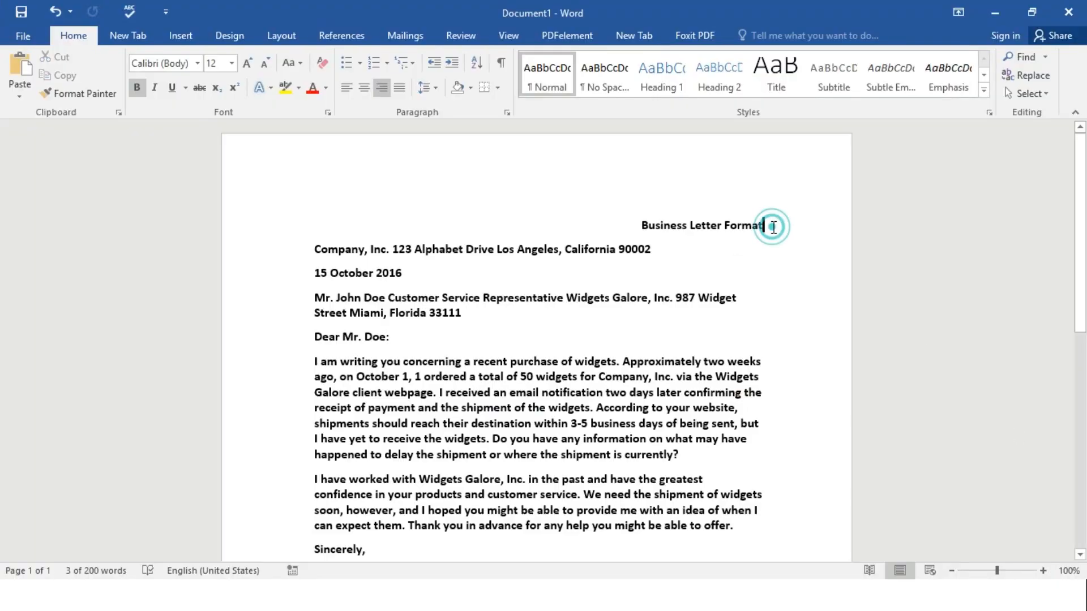
key("Return")
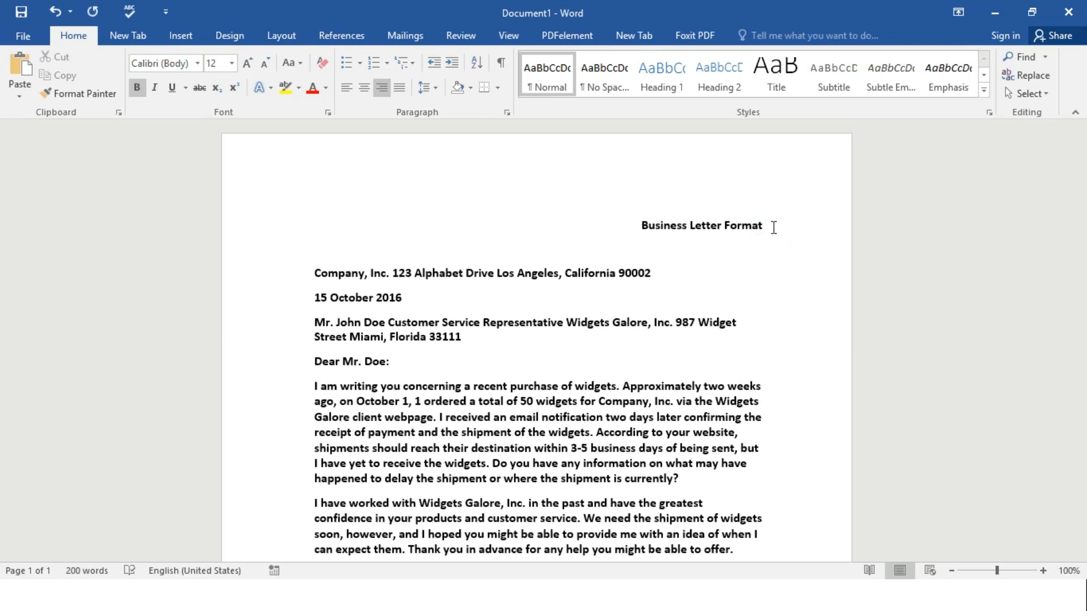
key("ctrl+v")
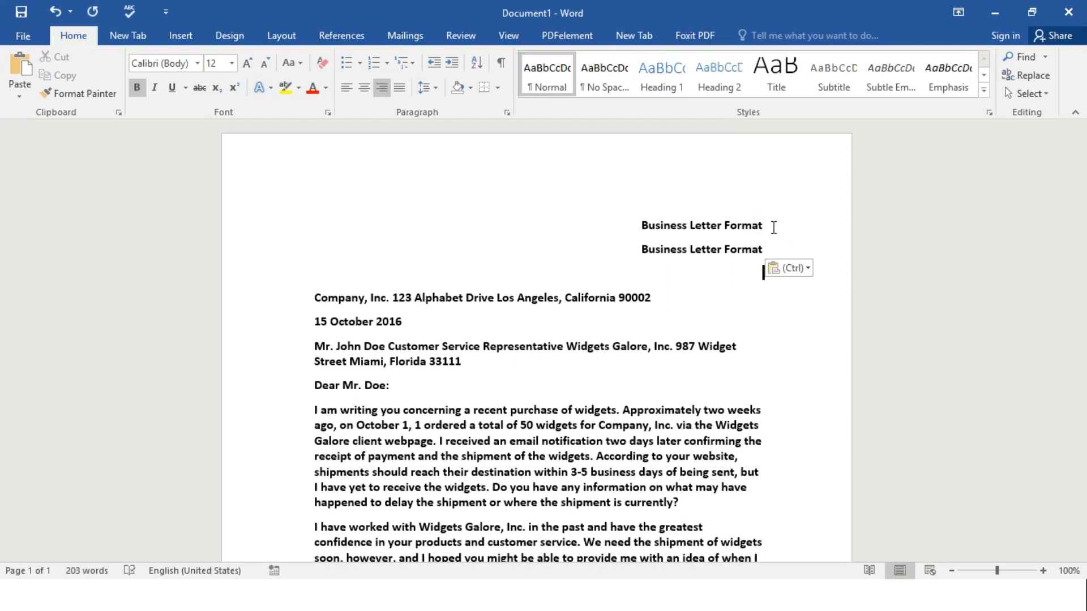
key("ctrl+v")
Step: Add a line below the three right-aligned lines reading "Pin code -" followed by a nine-digit placeholder code
type("444444555")
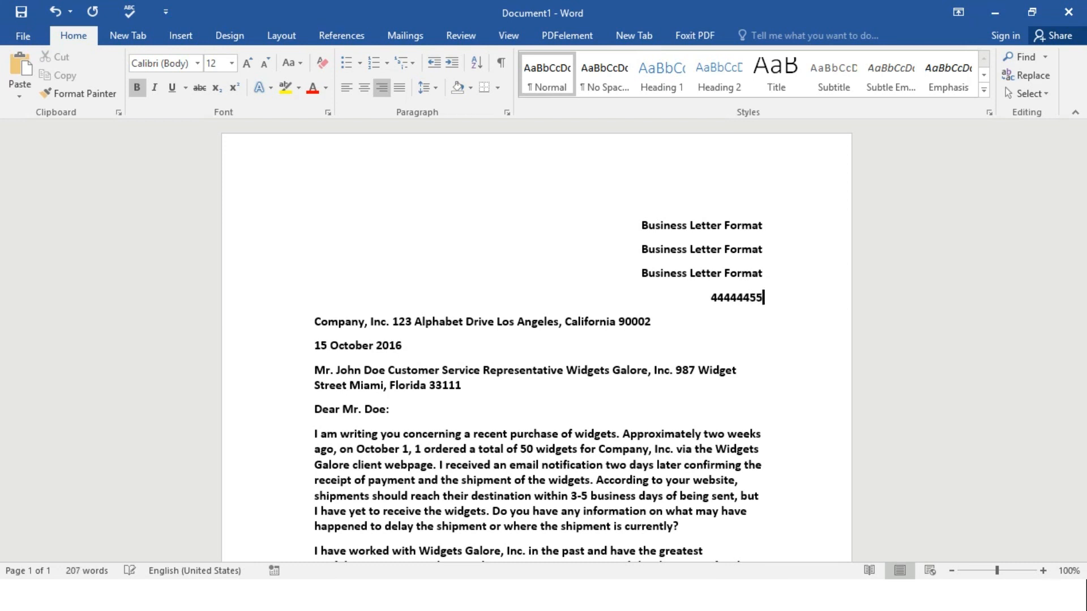
key("Left")
key("Left")
key("Left")
key("Left")
key("Left")
key("Left")
key("Left")
key("Left")
key("Left")
type("Pin code -")
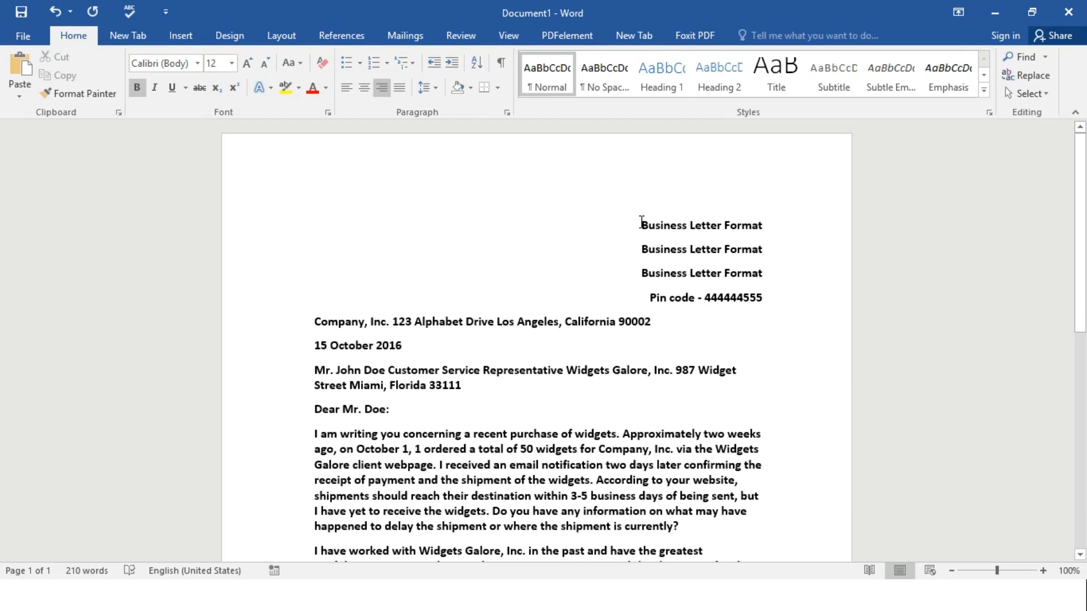
Step: Remove the space after each paragraph in the four-line right-aligned sender block
left_click_drag(641, 225, 793, 306)
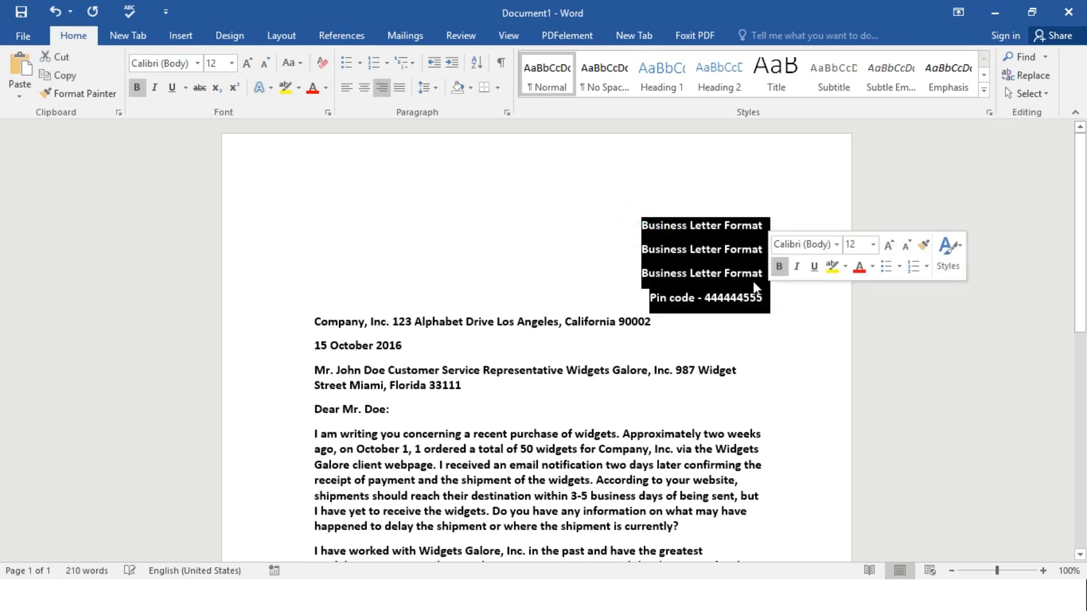
left_click(435, 93)
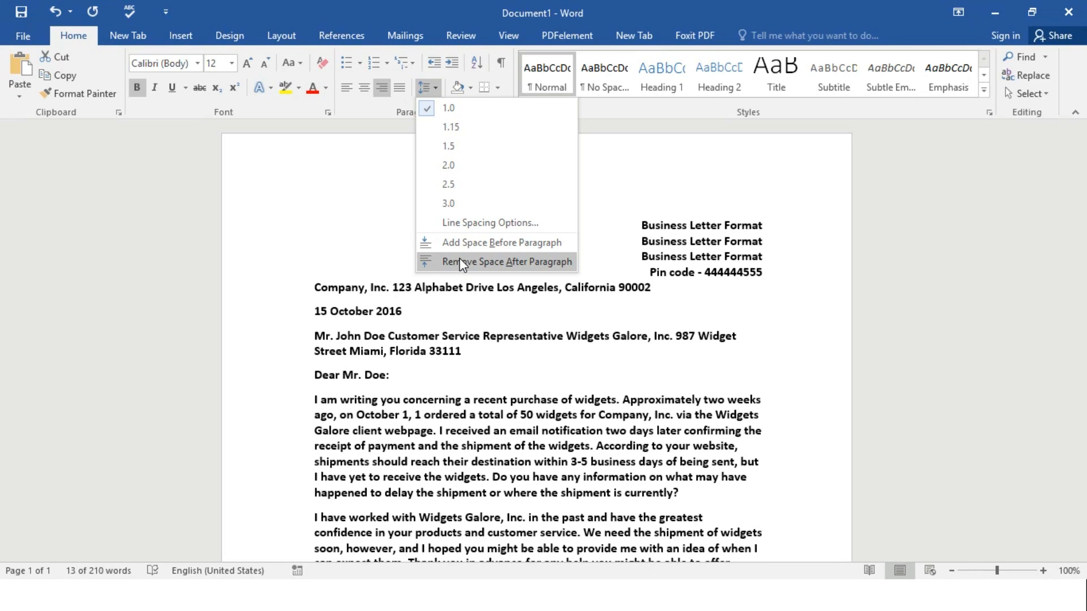
left_click(461, 263)
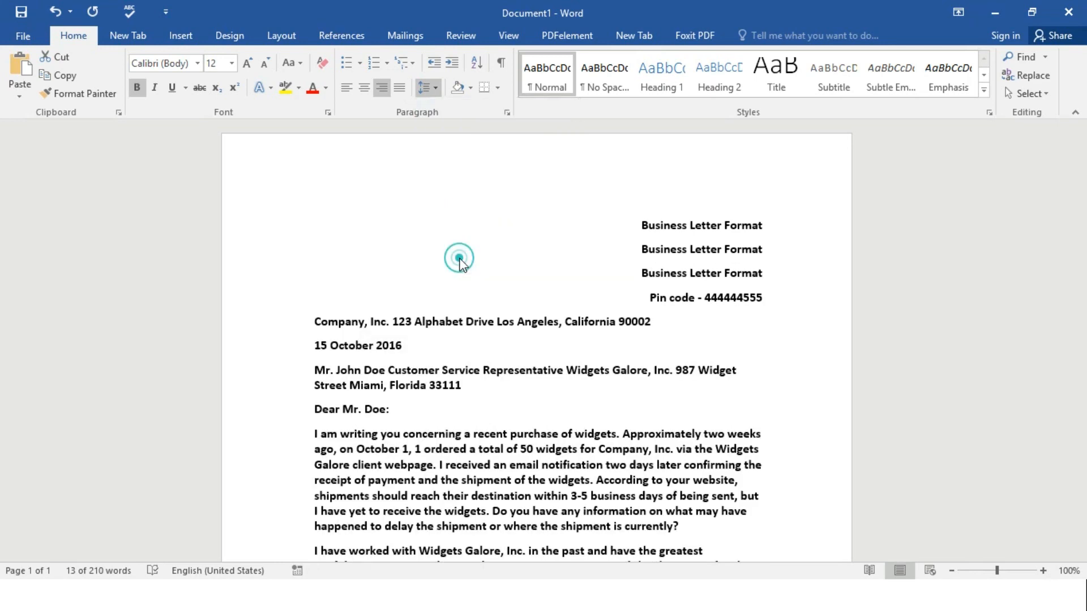
triple_click(461, 260)
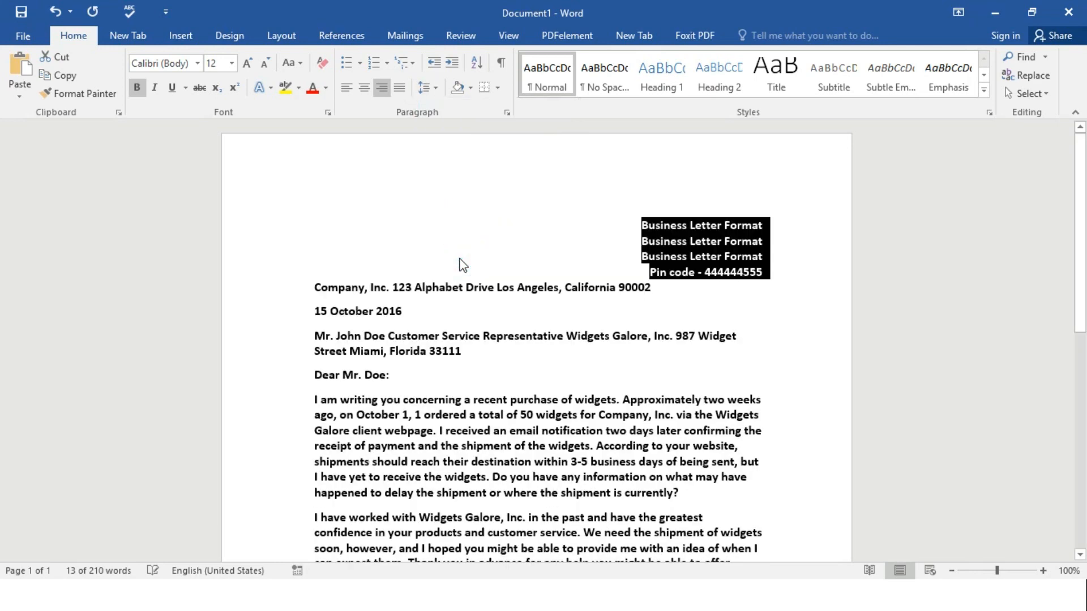
Step: Set the line spacing of the right-aligned sender block to 1.5 lines in the paragraph settings
right_click(695, 247)
left_click(745, 358)
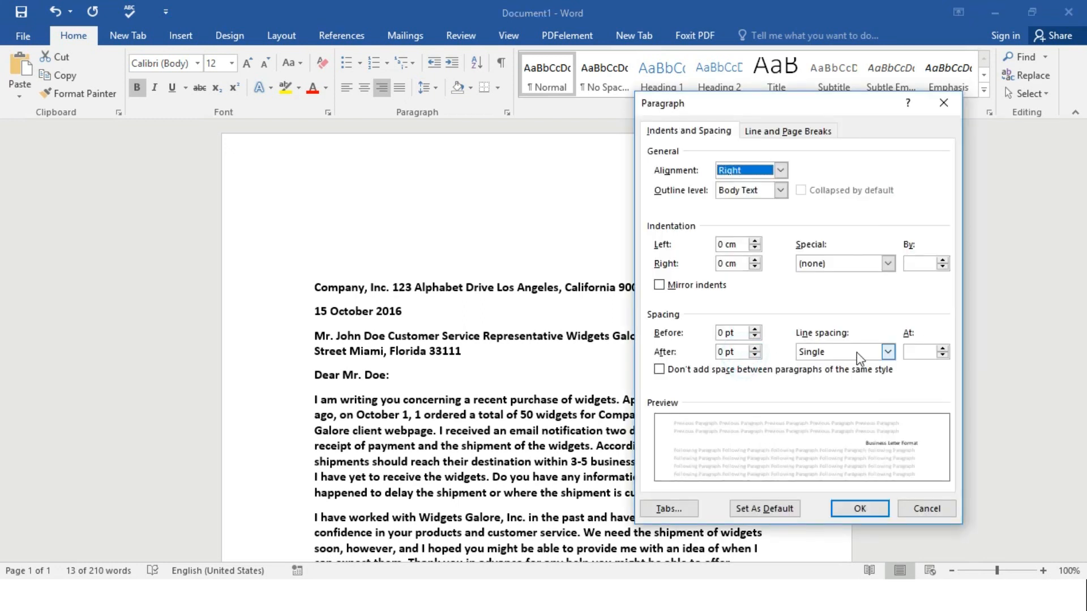
left_click(887, 352)
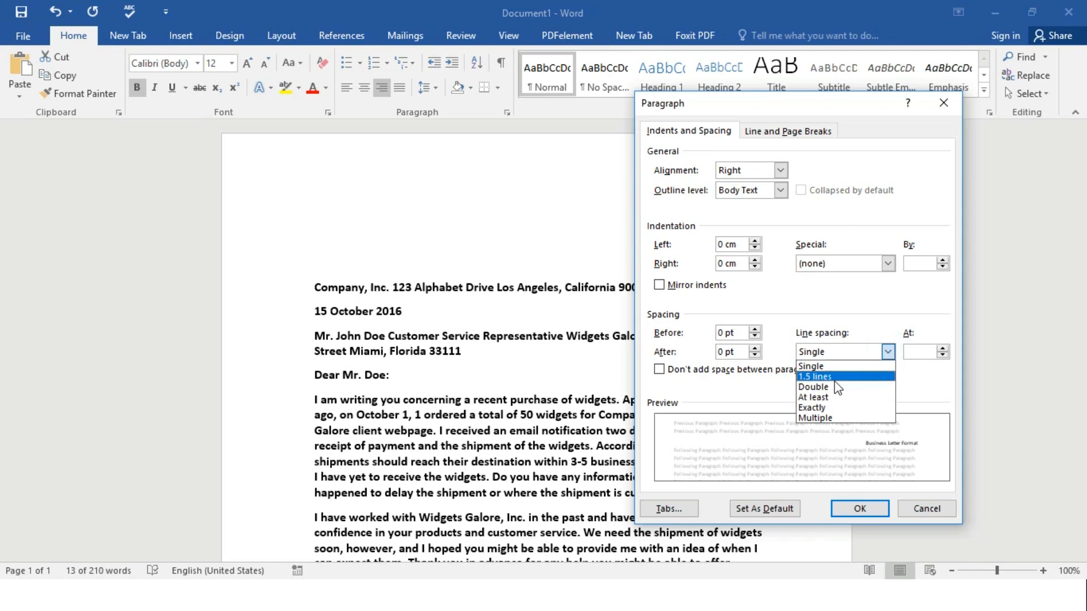
left_click(821, 110)
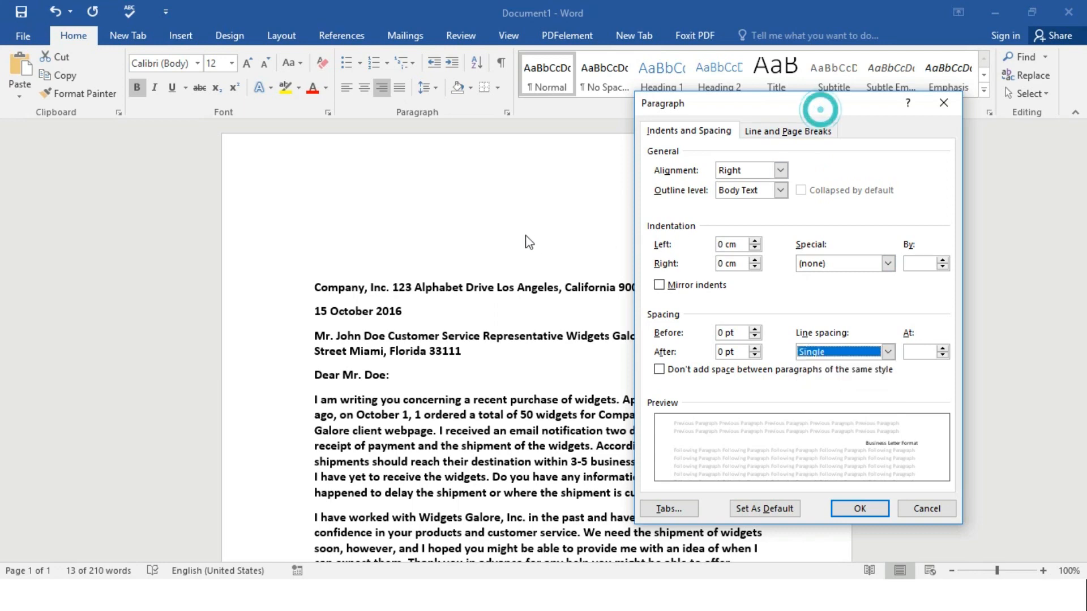
left_click_drag(884, 107, 492, 110)
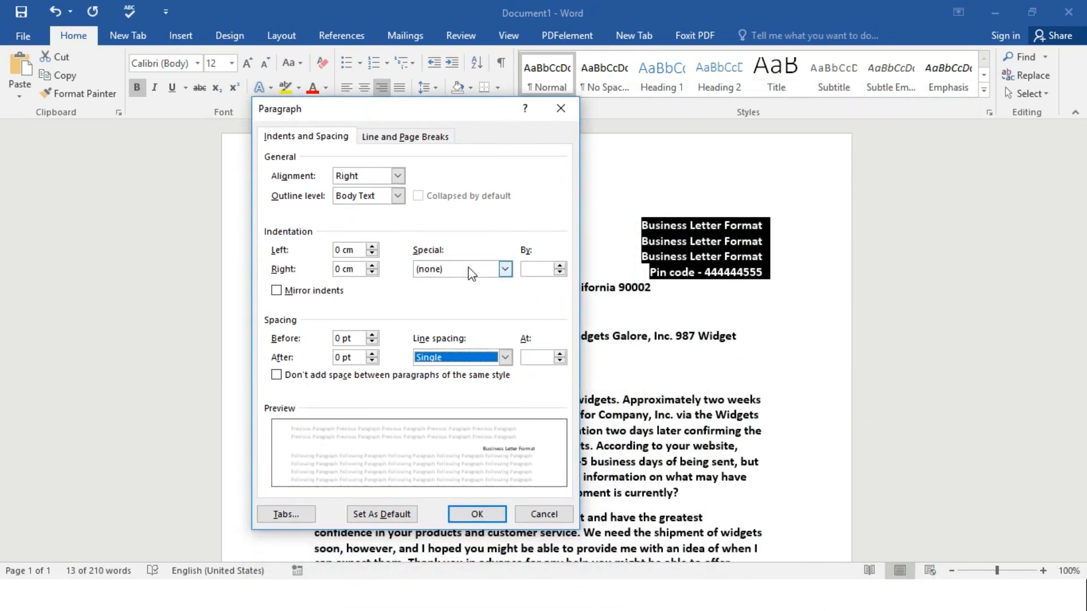
left_click(504, 357)
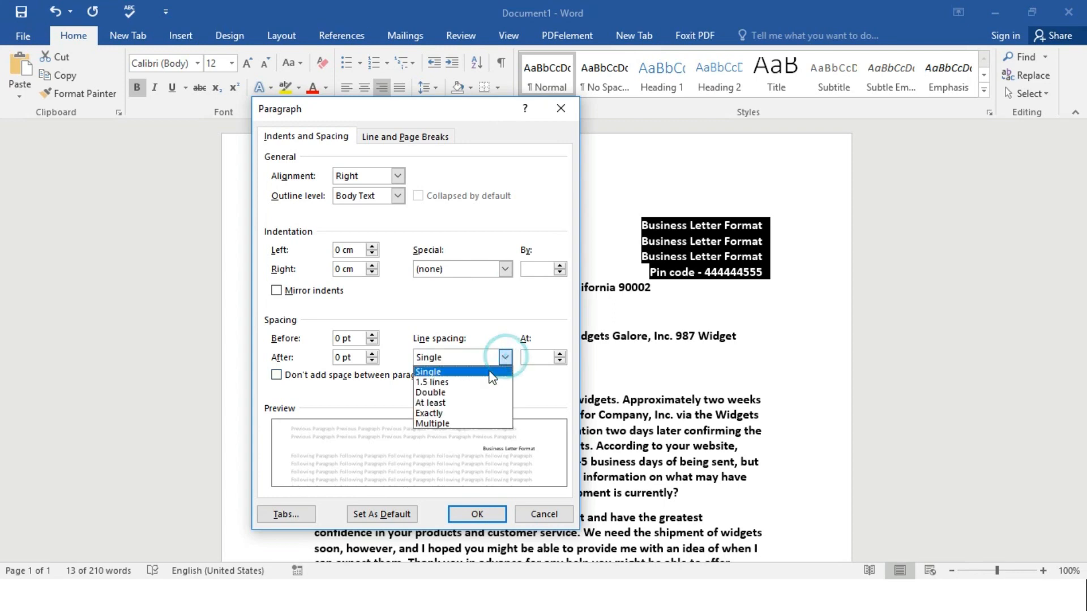
left_click(480, 383)
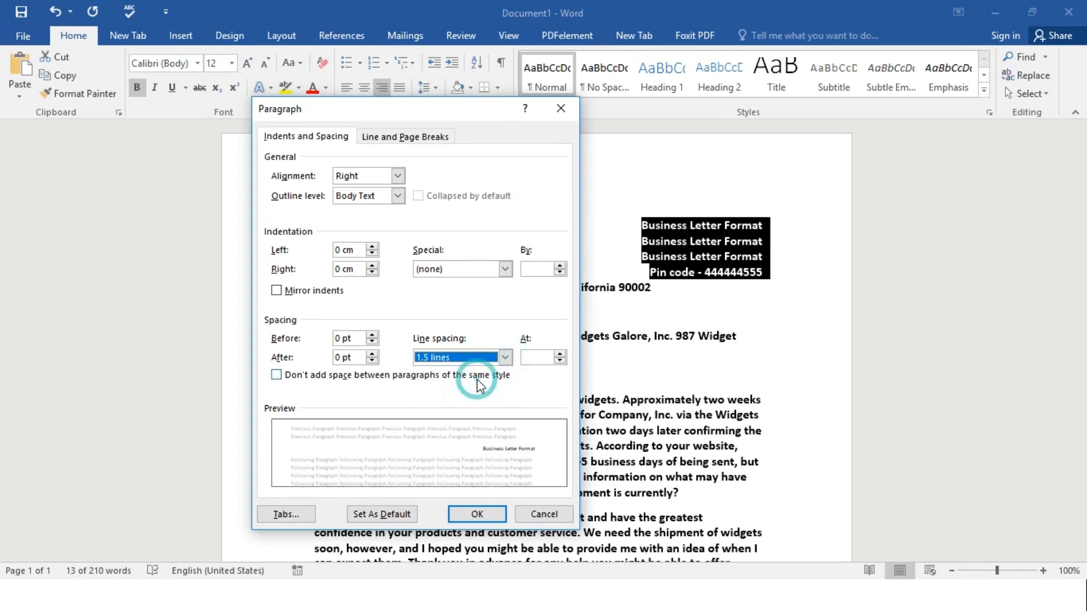
left_click(463, 516)
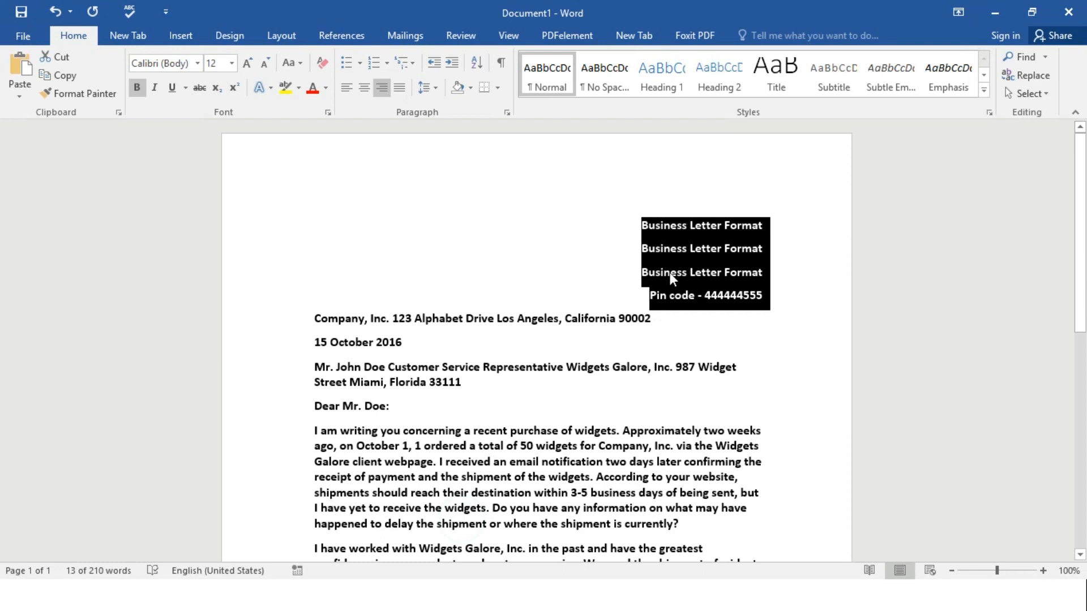
left_click(772, 300)
Step: Break the company address line before the city name and insert a blank line above the company line
left_click(500, 313)
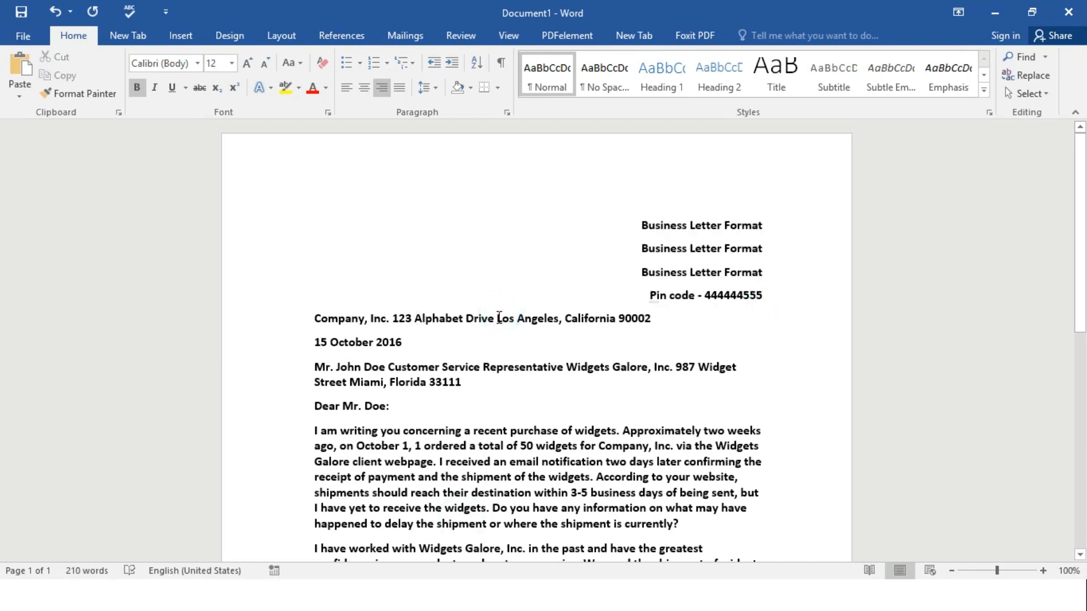
key("BackSpace")
key("Return")
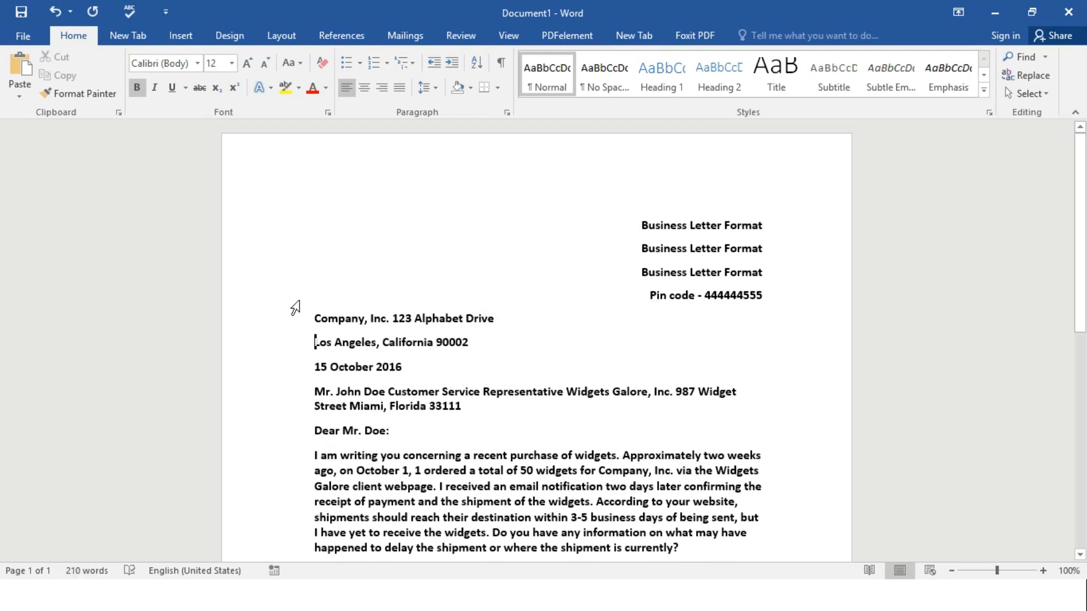
left_click(312, 317)
key("Return")
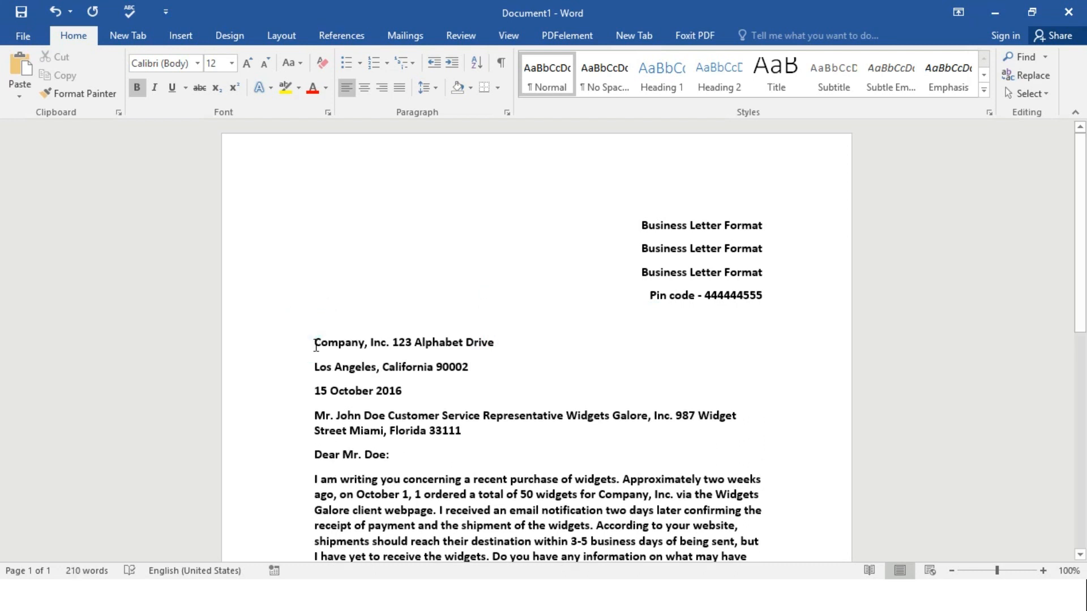
Step: Remove the space after each paragraph in the company address and date lines, and insert a blank line below the date
left_click_drag(315, 342, 410, 398)
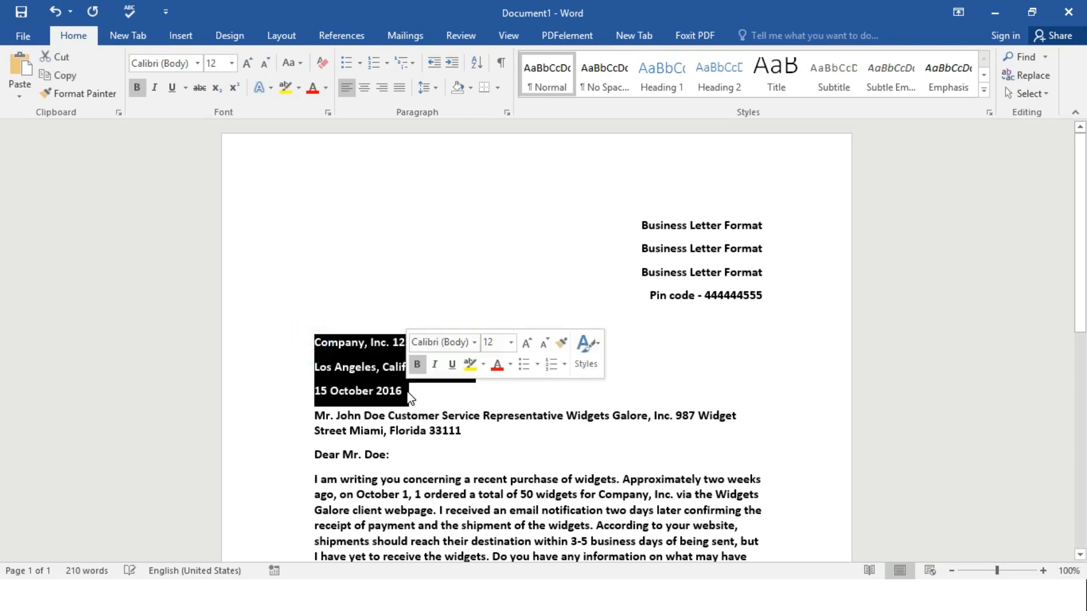
left_click(435, 89)
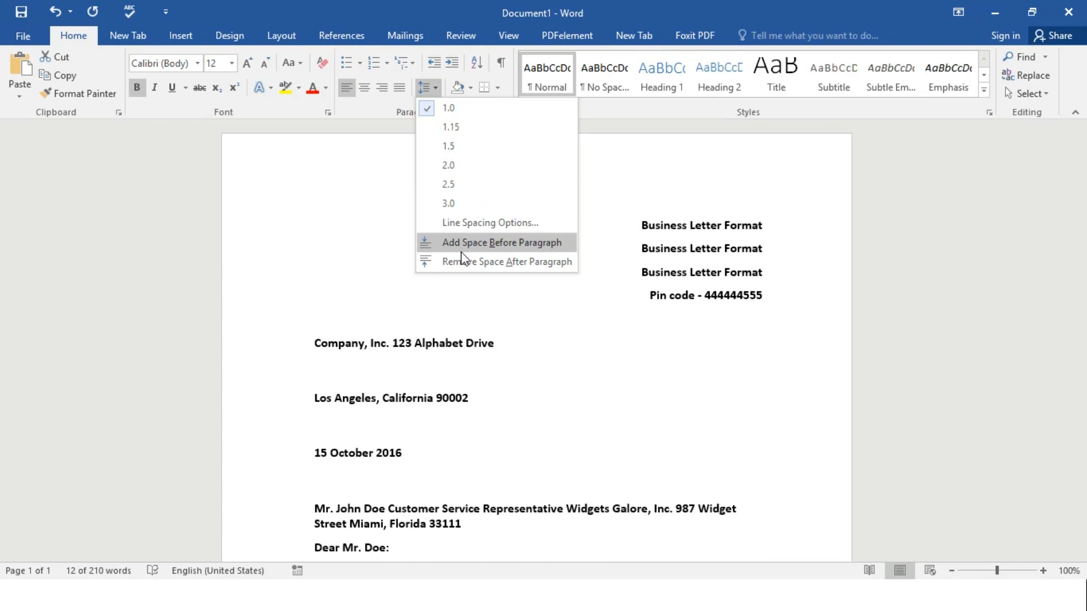
left_click(462, 262)
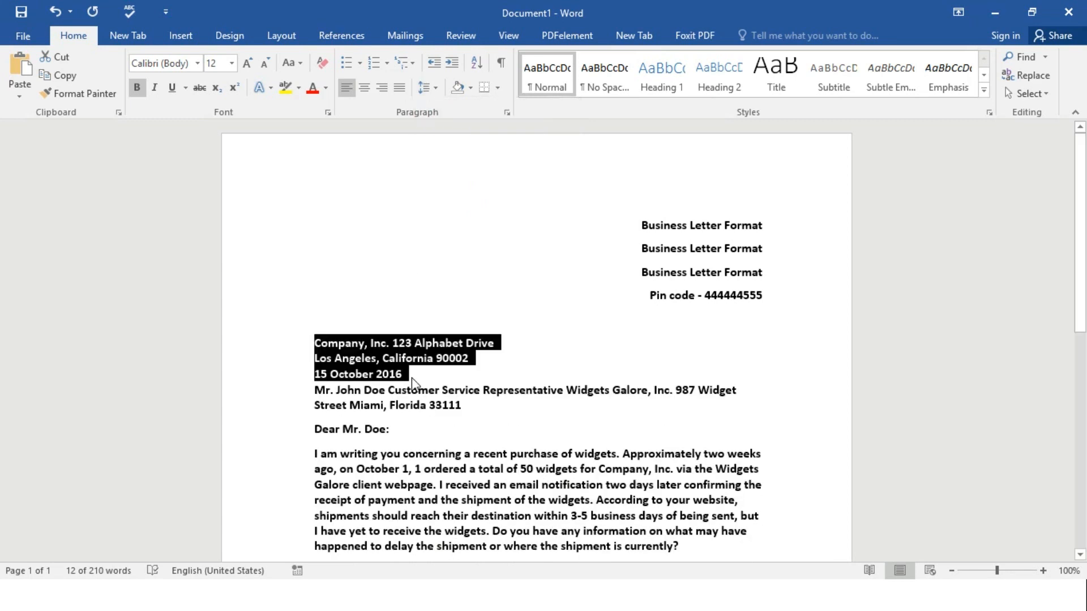
left_click(412, 378)
key("Return")
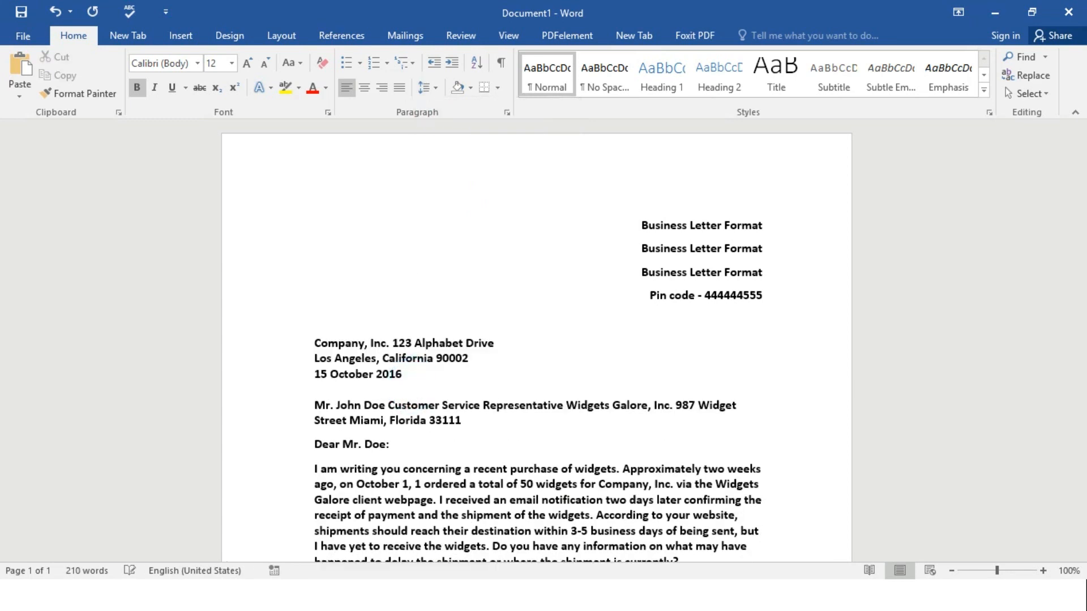
Step: Set the line spacing of the company address and date lines to Double in the paragraph settings
left_click_drag(313, 343, 403, 376)
right_click(371, 377)
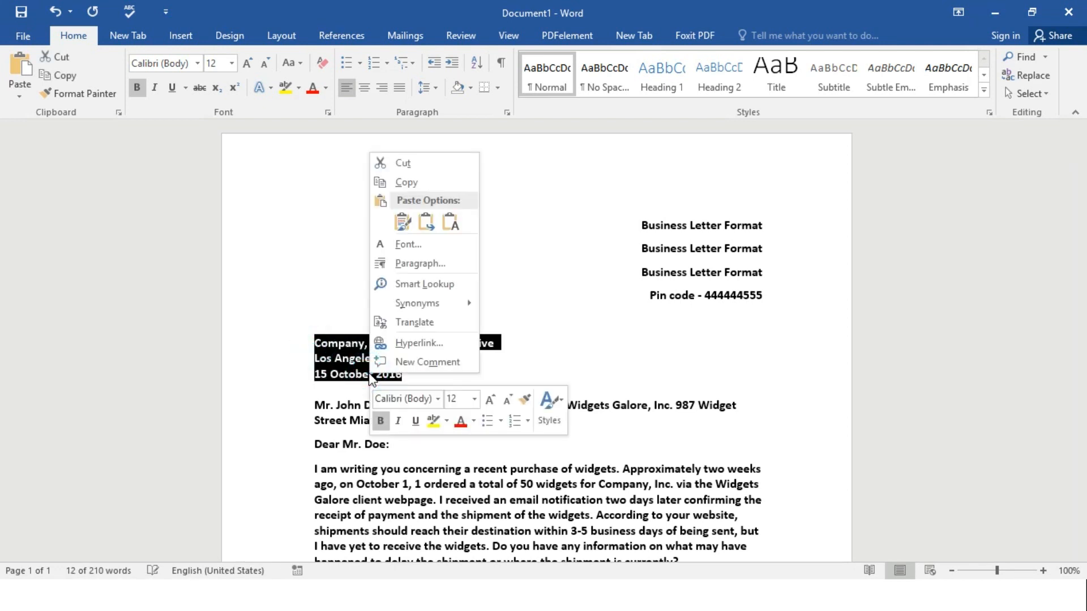
left_click(416, 264)
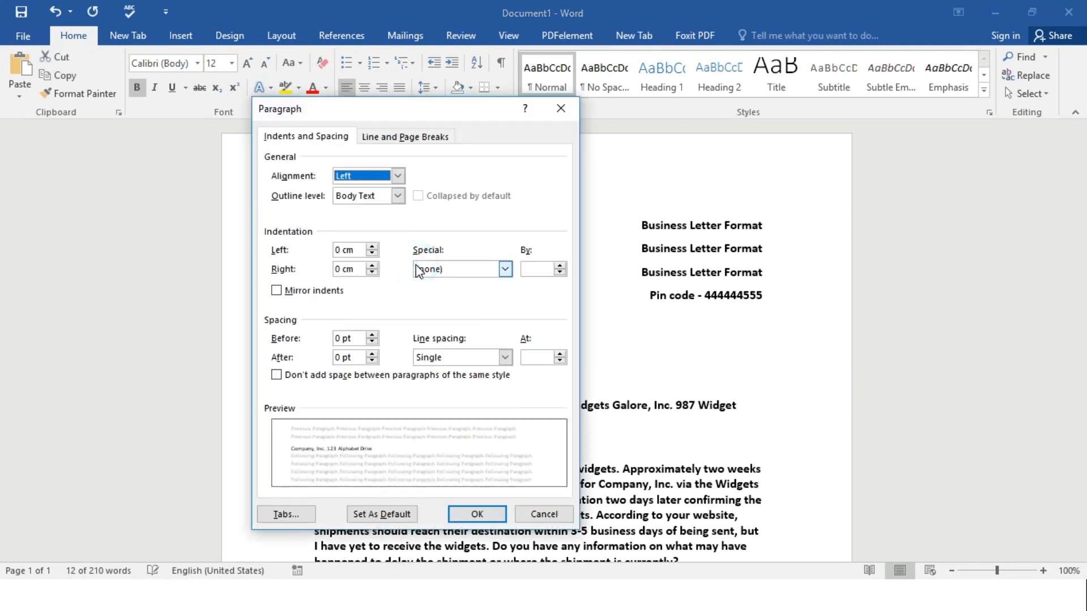
left_click(504, 357)
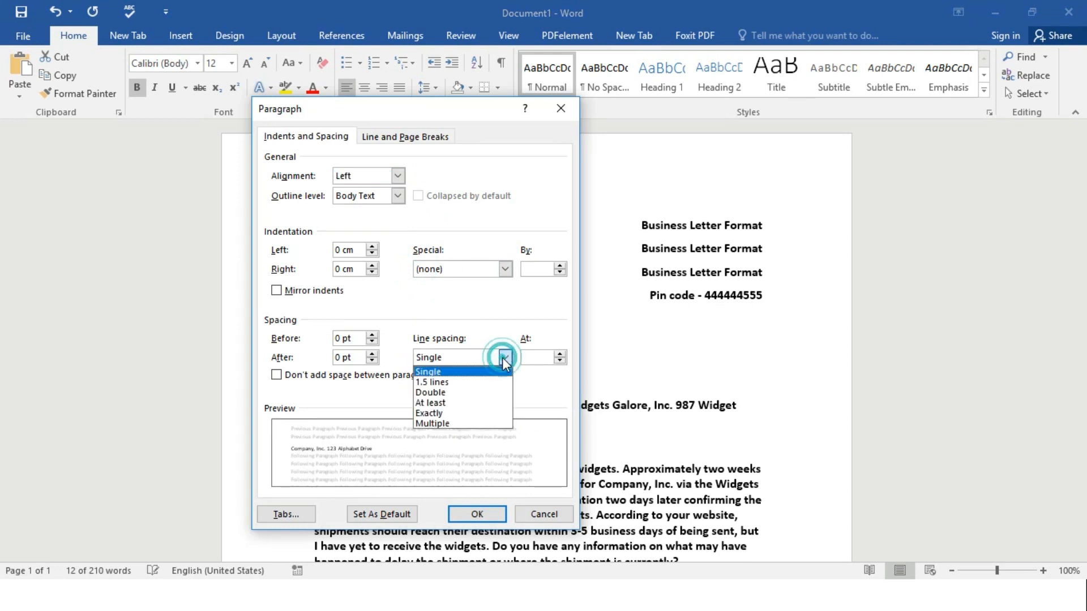
left_click(417, 111)
left_click_drag(409, 107, 783, 105)
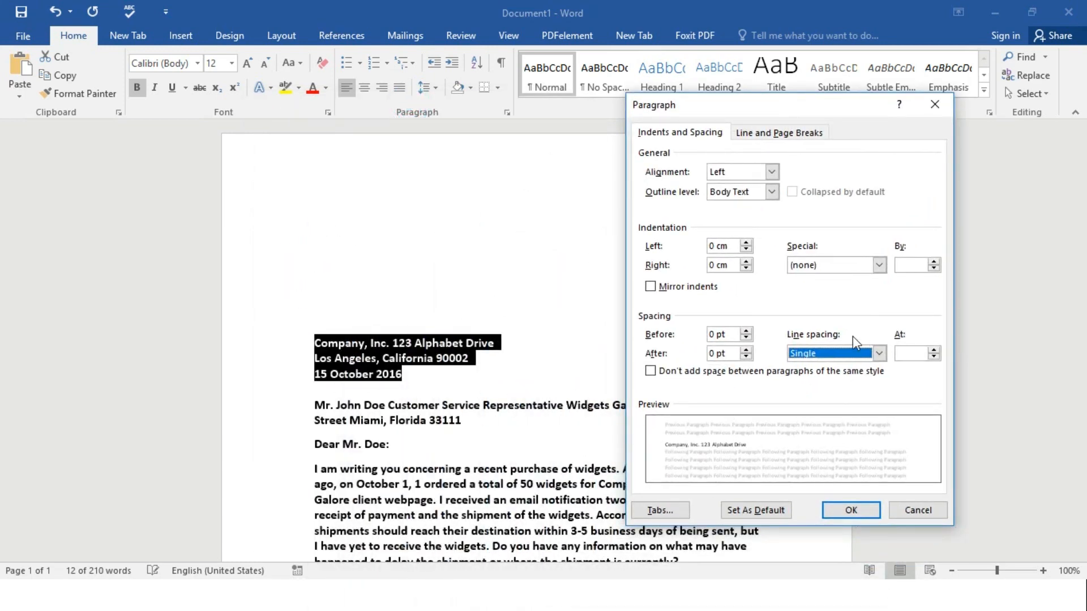
left_click(877, 353)
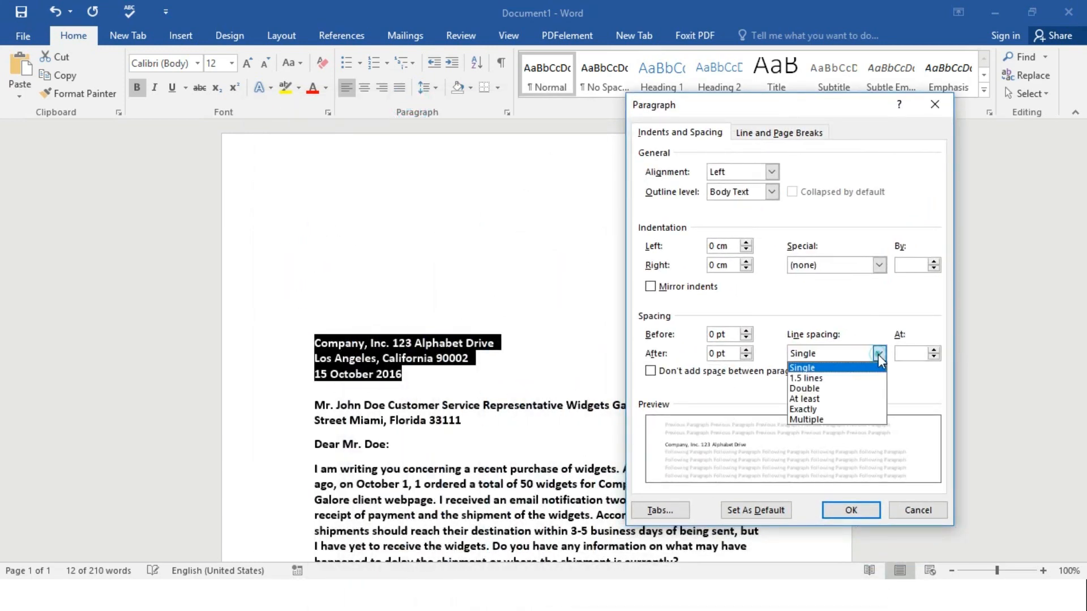
left_click(842, 390)
left_click(843, 505)
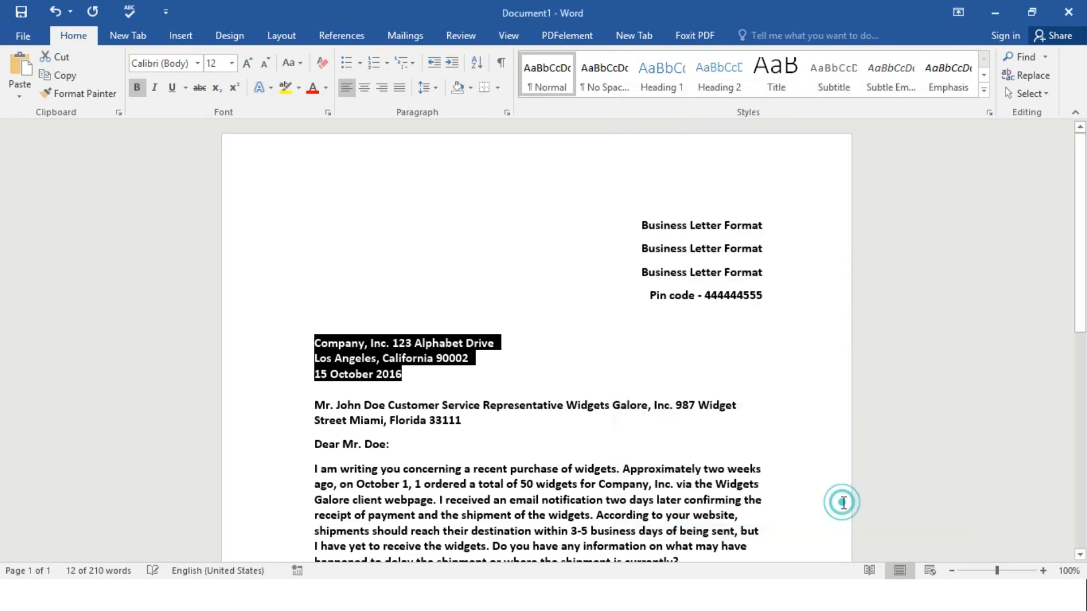
left_click(425, 408)
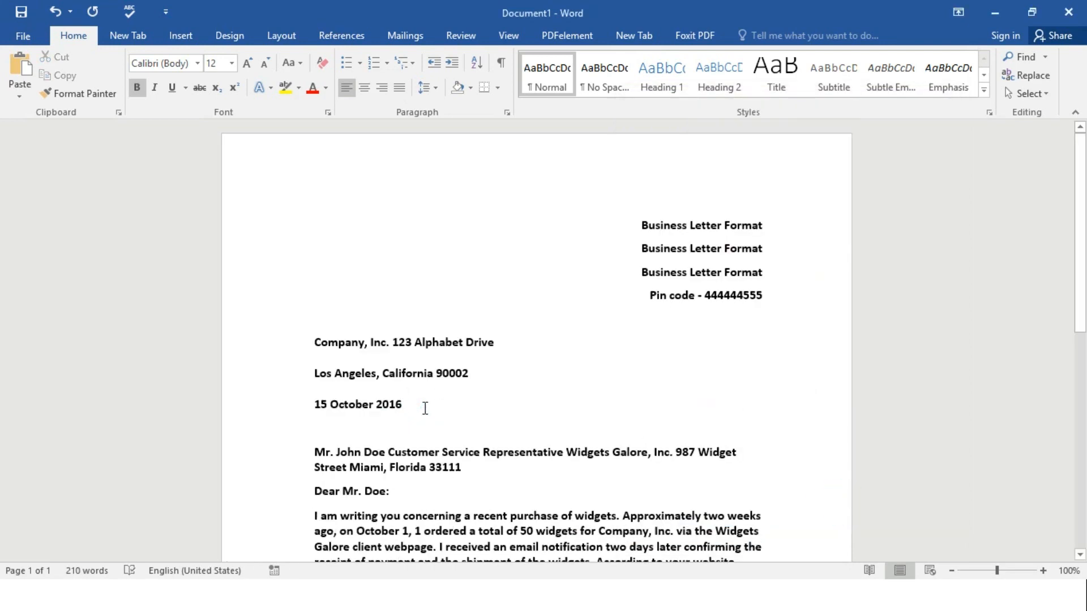
scroll(470, 471, "down", 1)
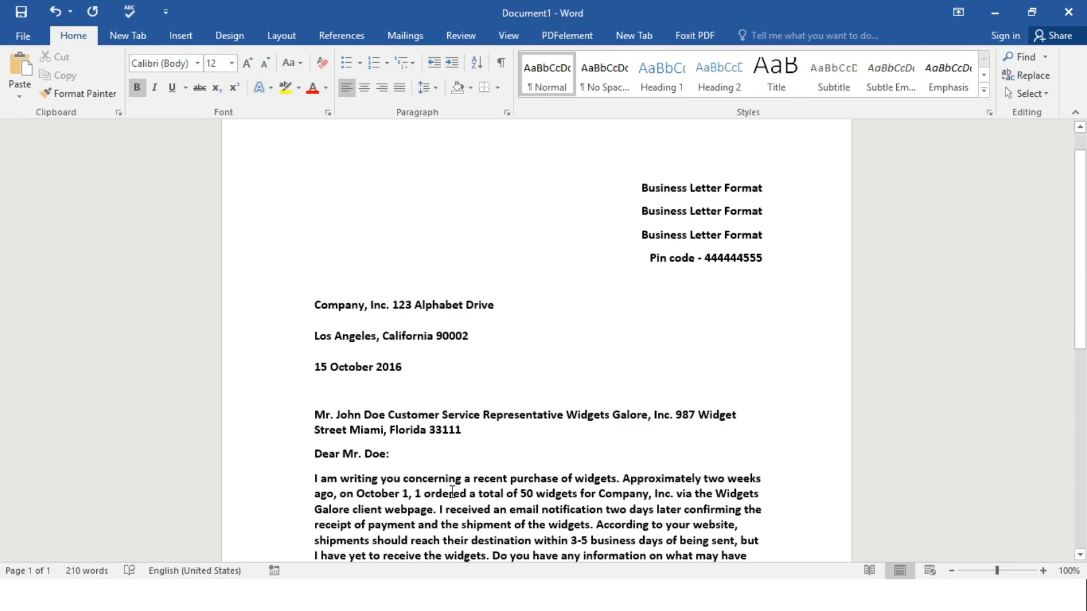
scroll(421, 479, "down", 4)
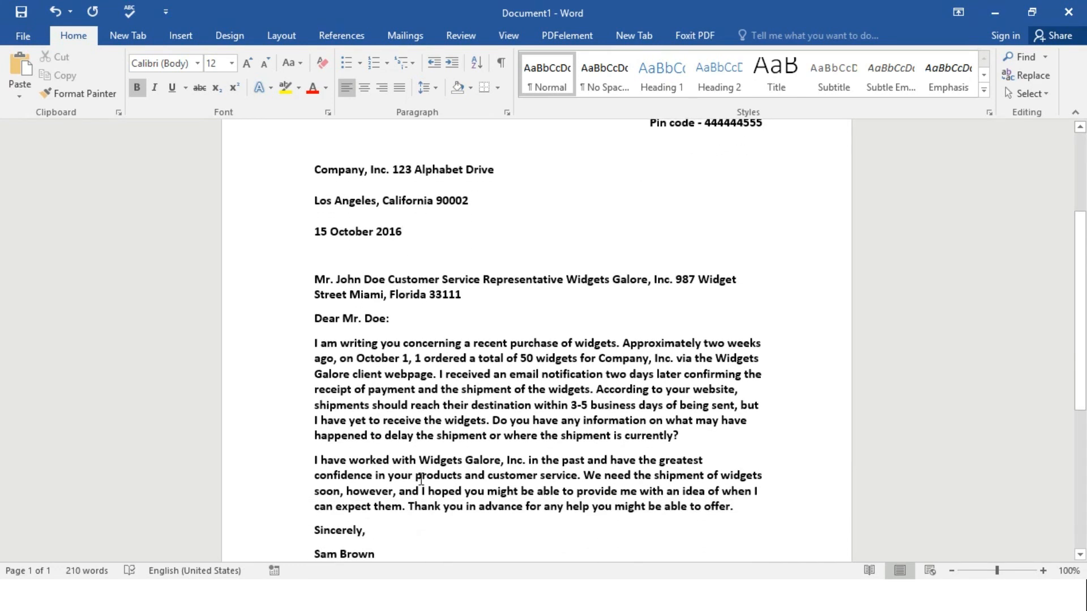
scroll(421, 480, "down", 2)
scroll(421, 479, "up", 3)
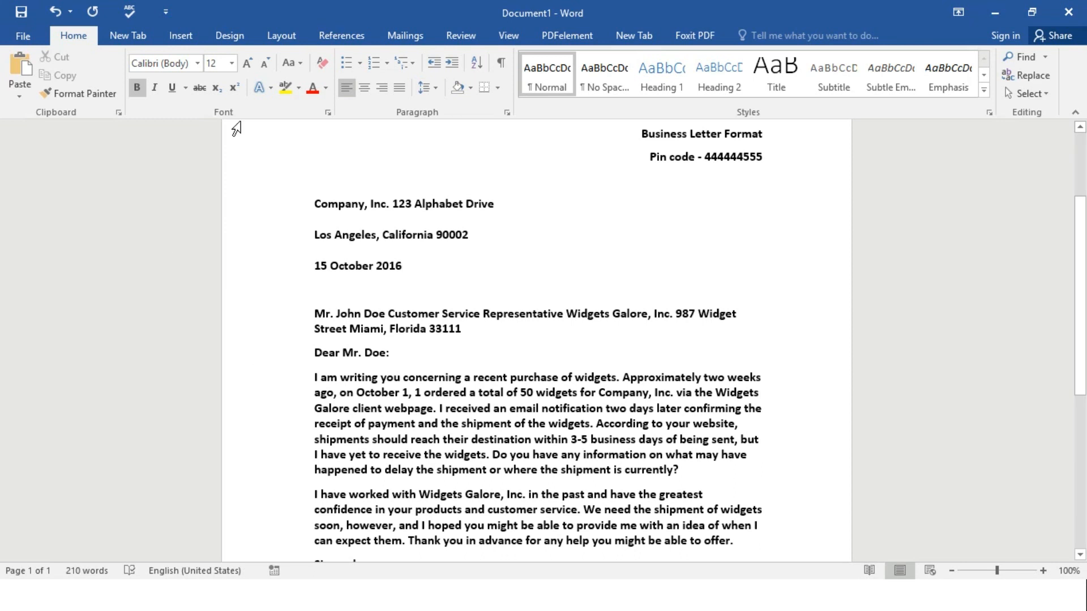
left_click(313, 206)
left_click(409, 267, "shift")
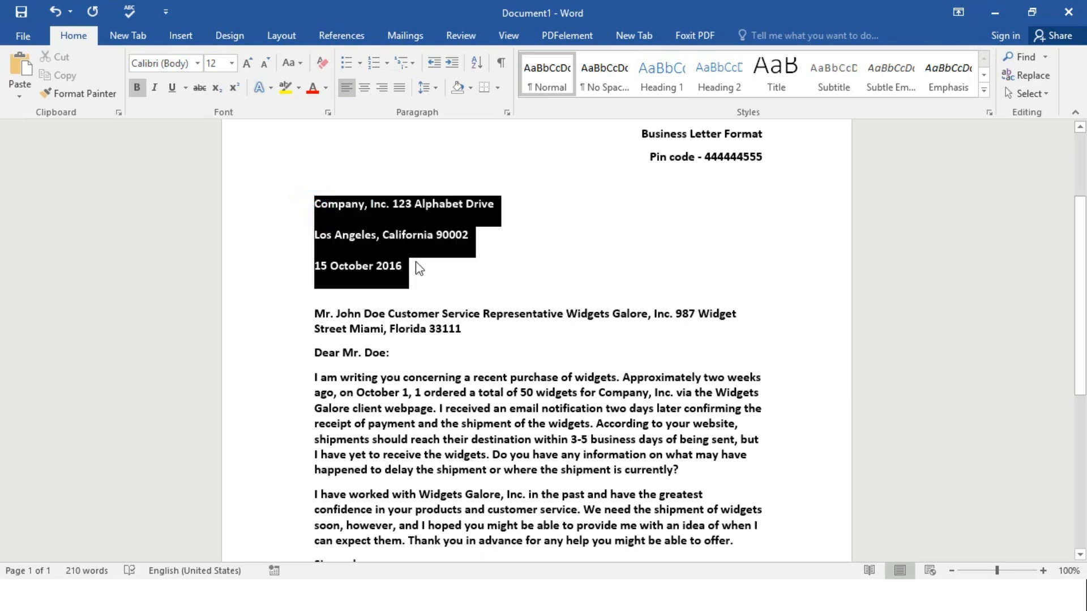
left_click(196, 66)
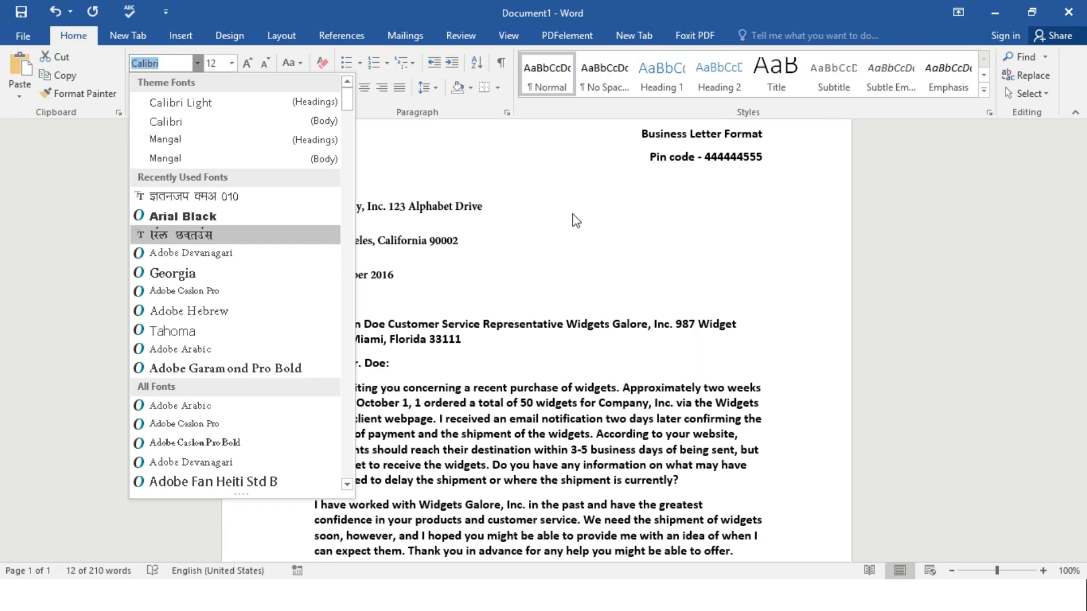
key("Escape")
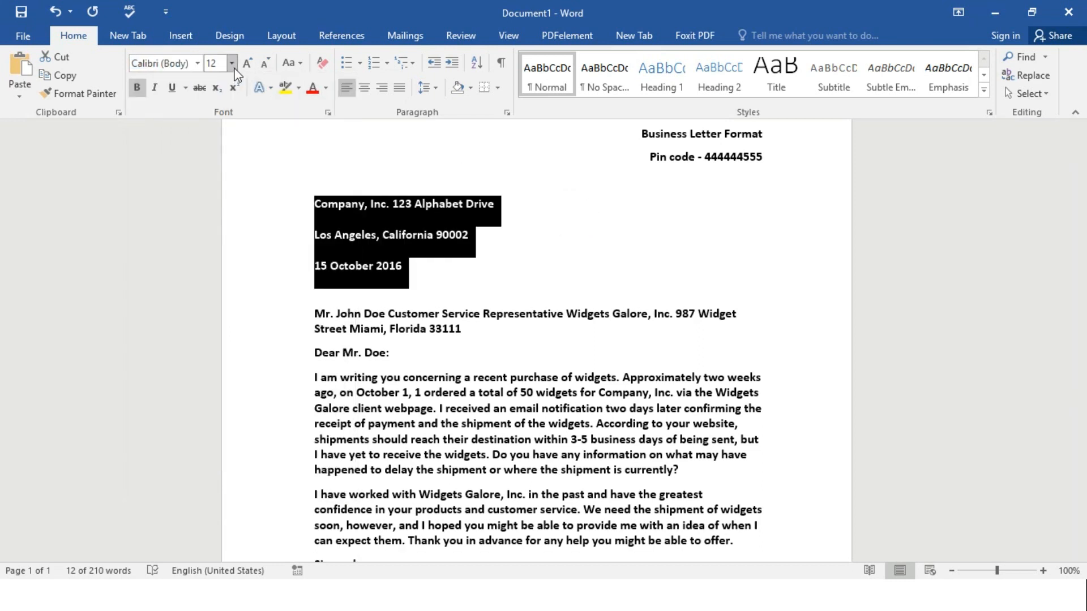
left_click(403, 270)
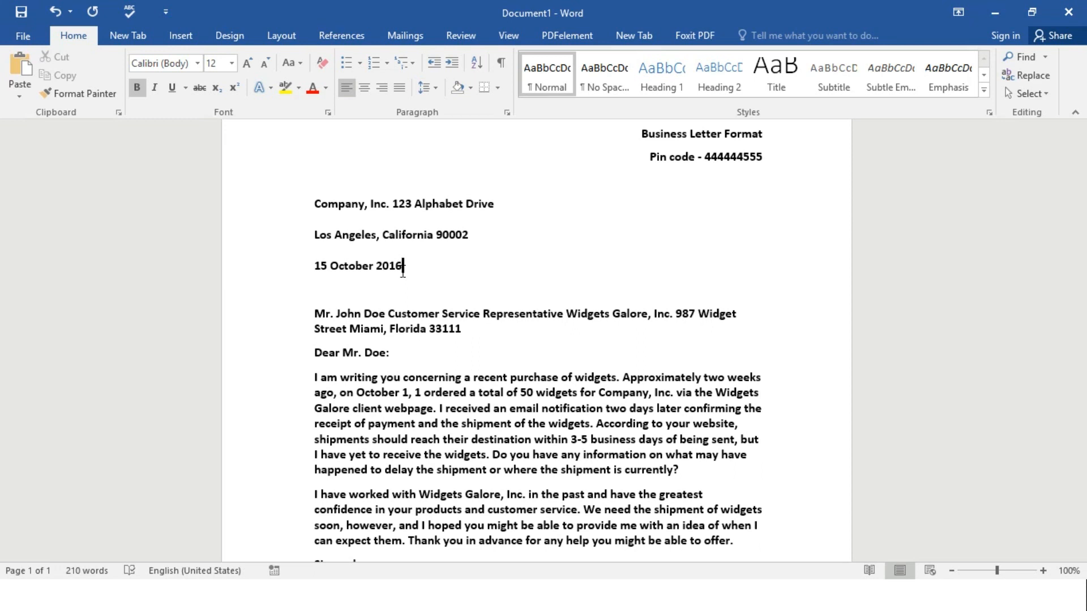
Step: Set the line spacing of the company address and date lines back to Single in the paragraph settings
scroll(477, 413, "down", 3)
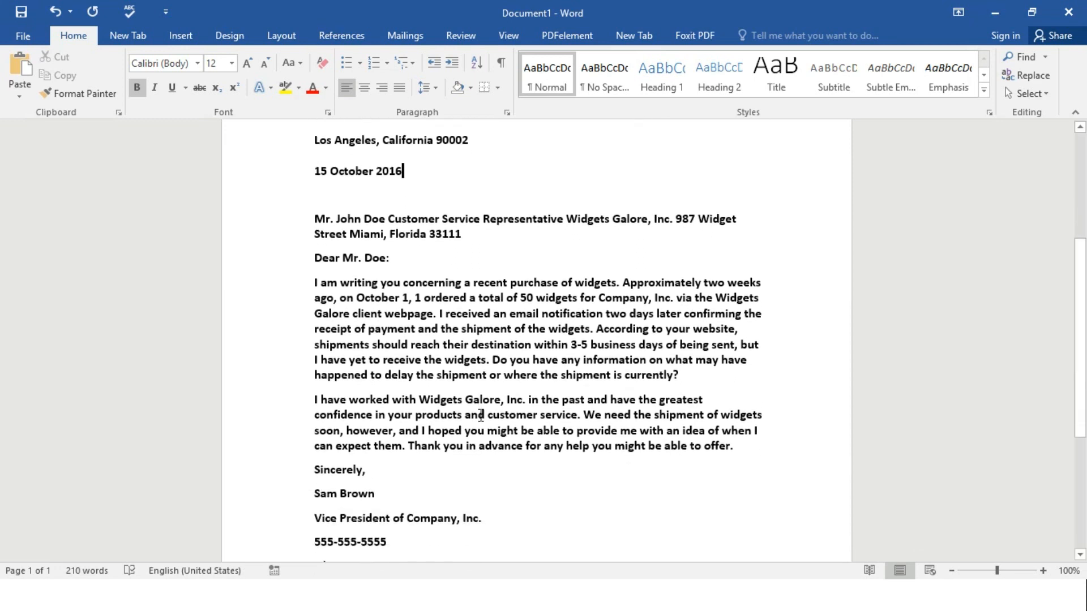
scroll(453, 317, "up", 4)
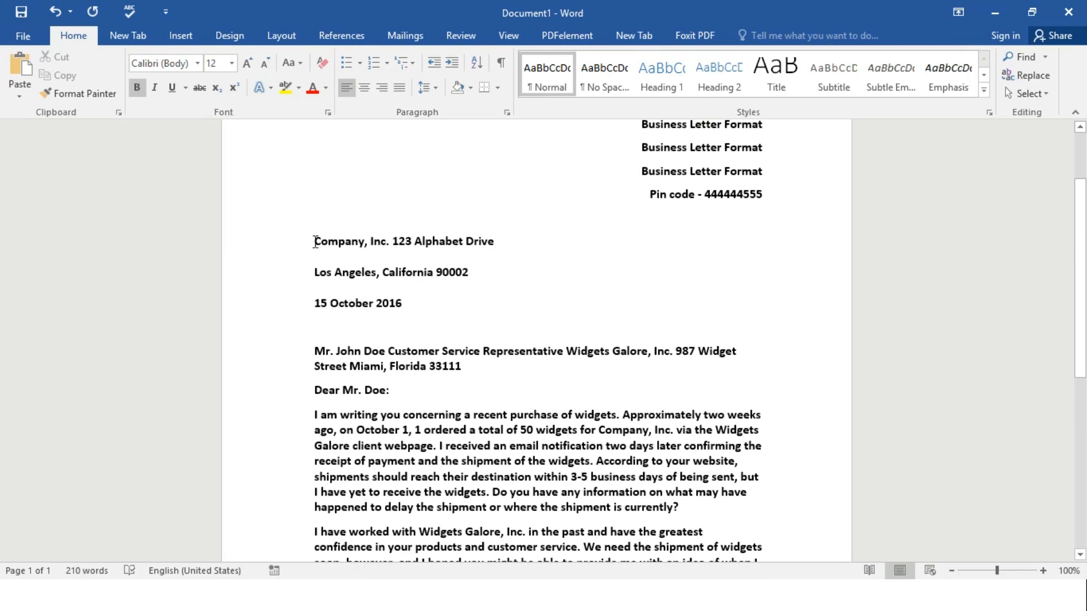
left_click_drag(313, 241, 416, 308)
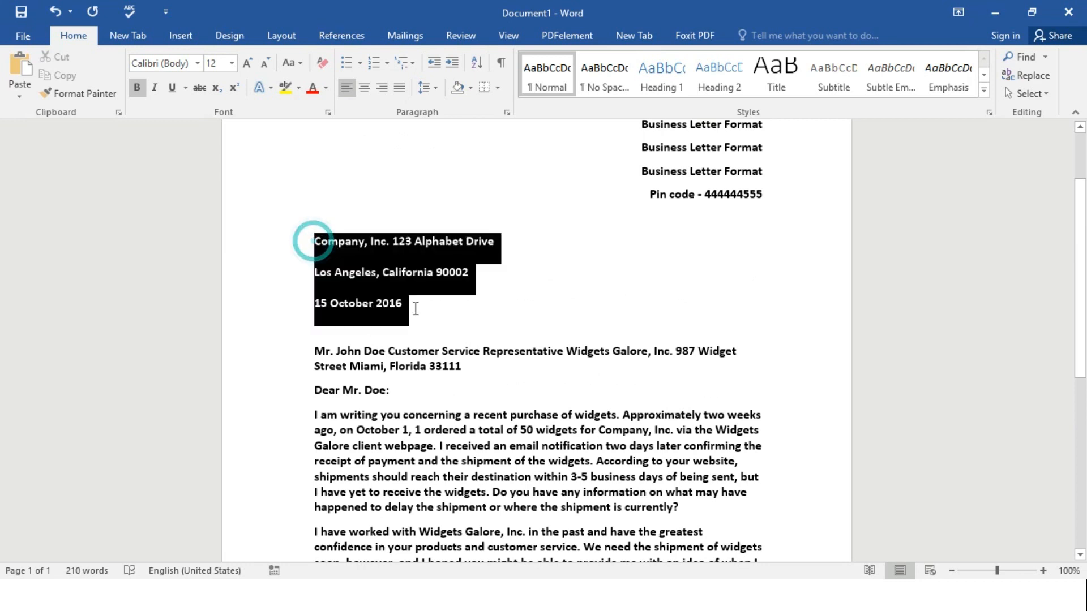
right_click(389, 278)
left_click(447, 390)
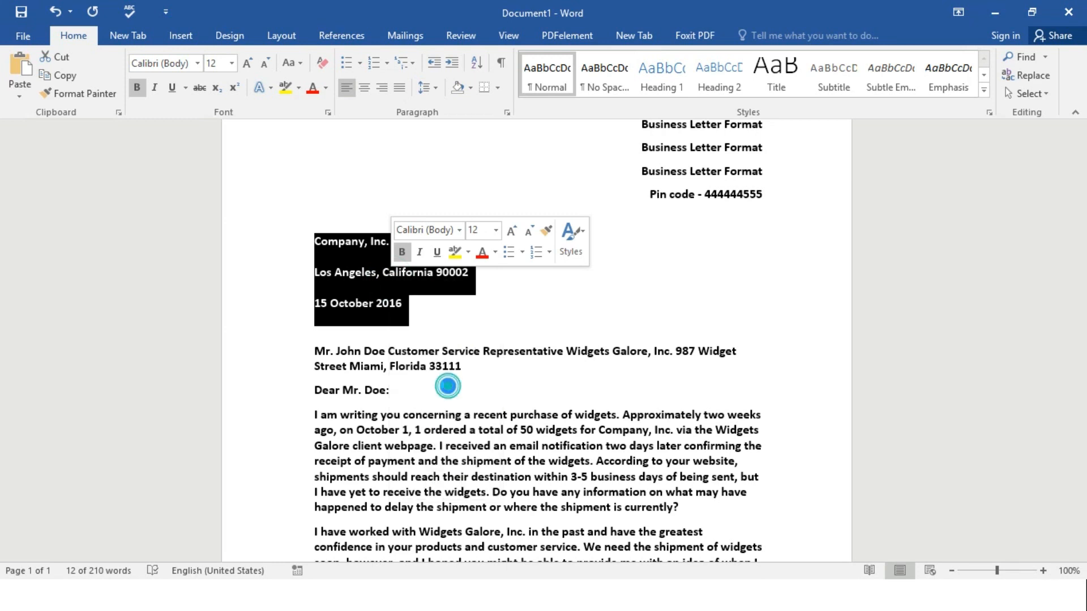
left_click(878, 353)
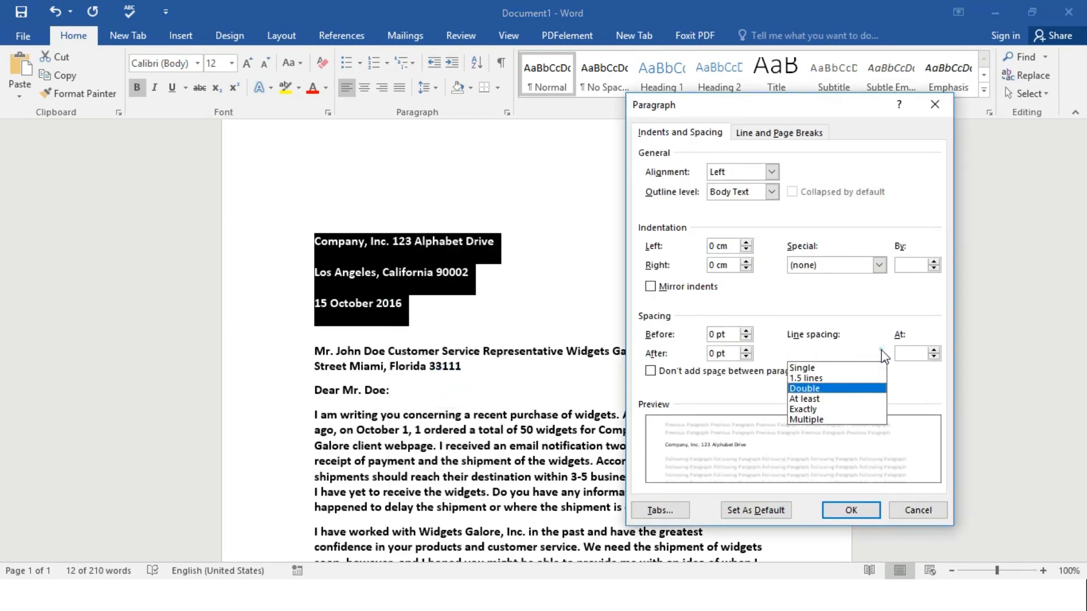
left_click(837, 368)
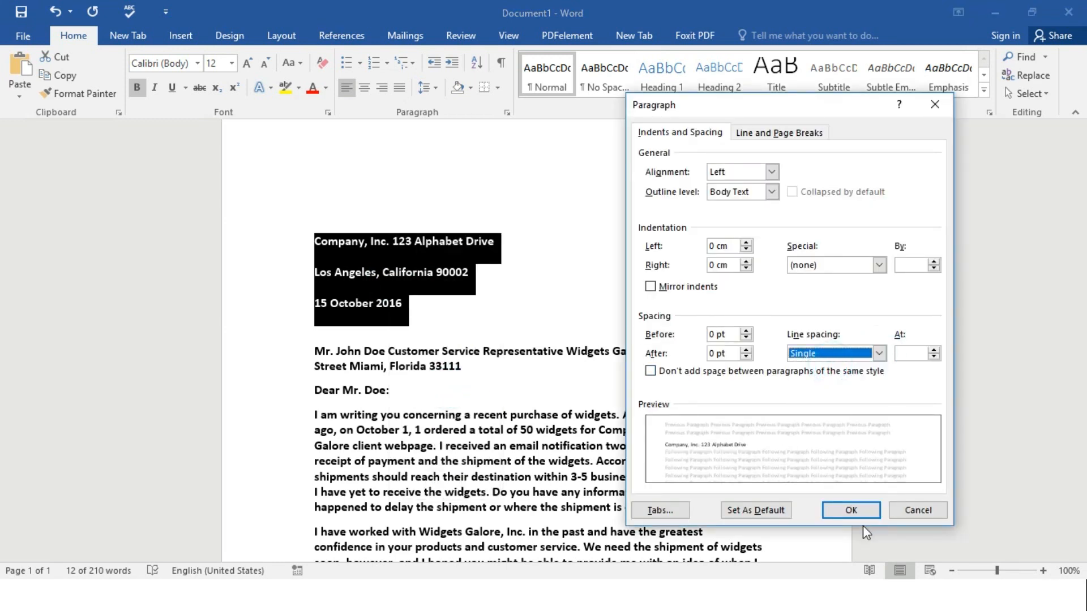
left_click(864, 511)
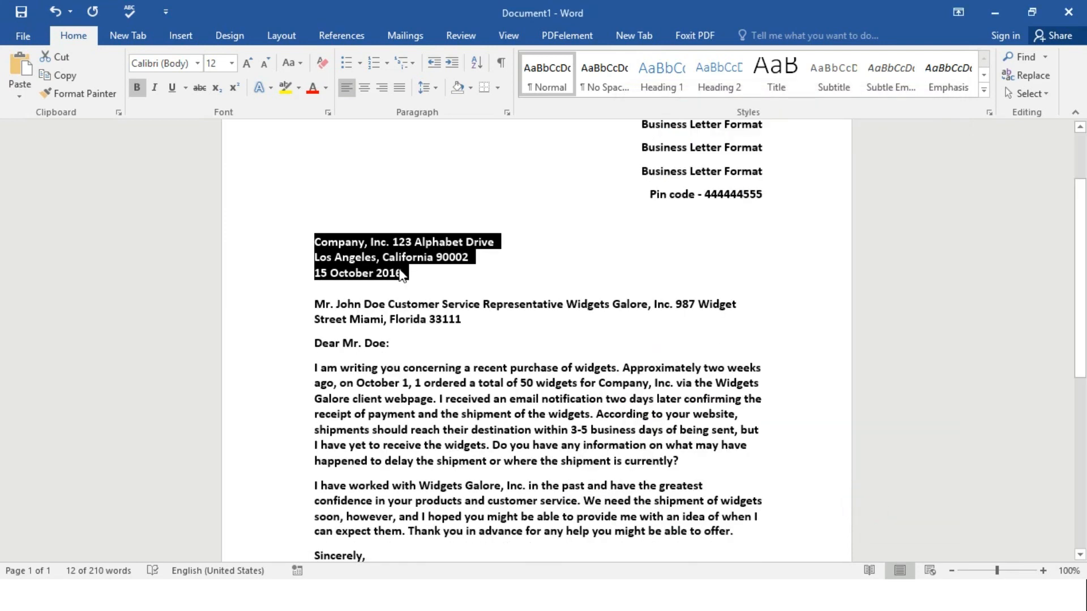
Step: Insert a blank line between the company's city line and the date
left_click(402, 274)
left_click(476, 255)
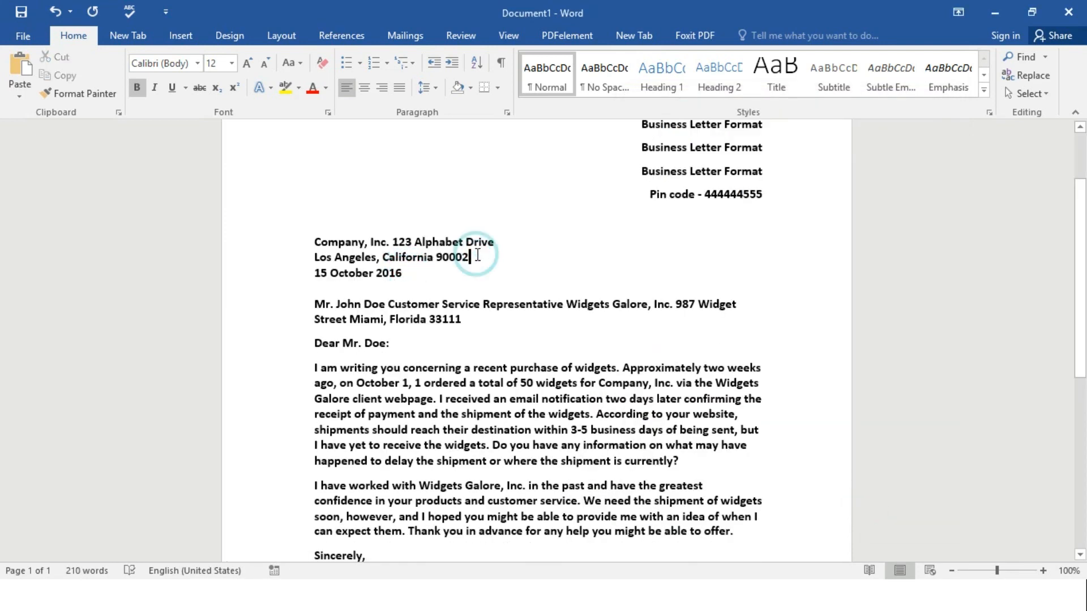
key("Return")
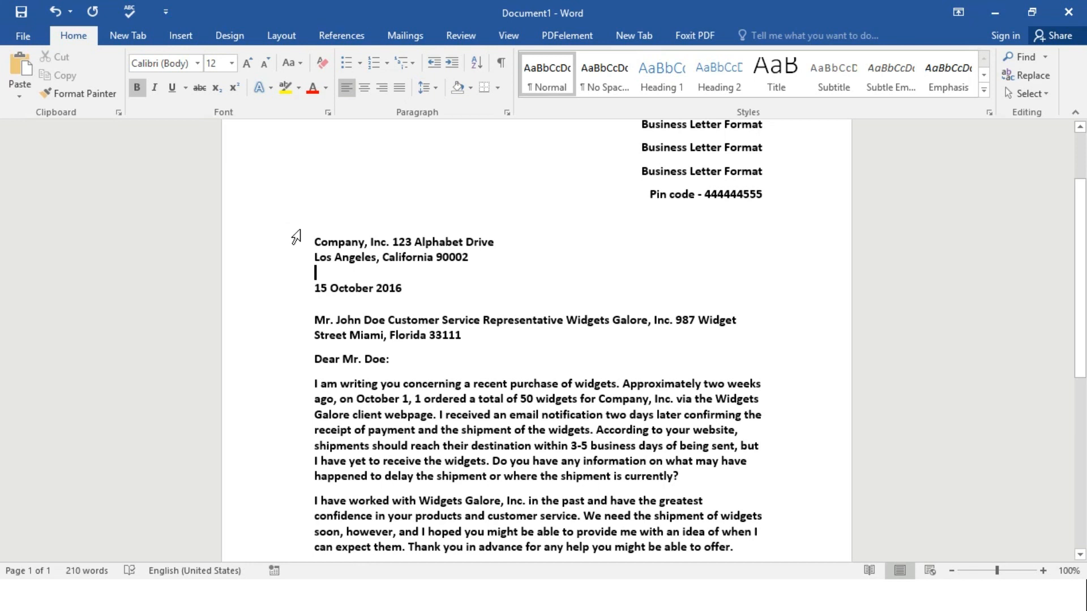
Step: Set the line spacing of the two company address lines above the date to 2.0
left_click_drag(311, 241, 476, 258)
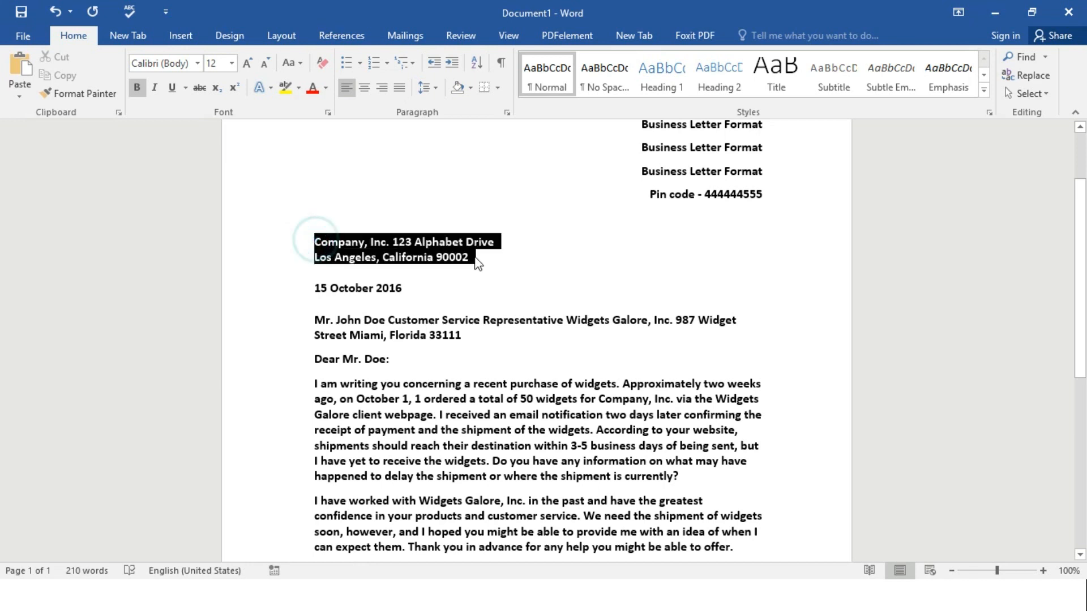
left_click(433, 86)
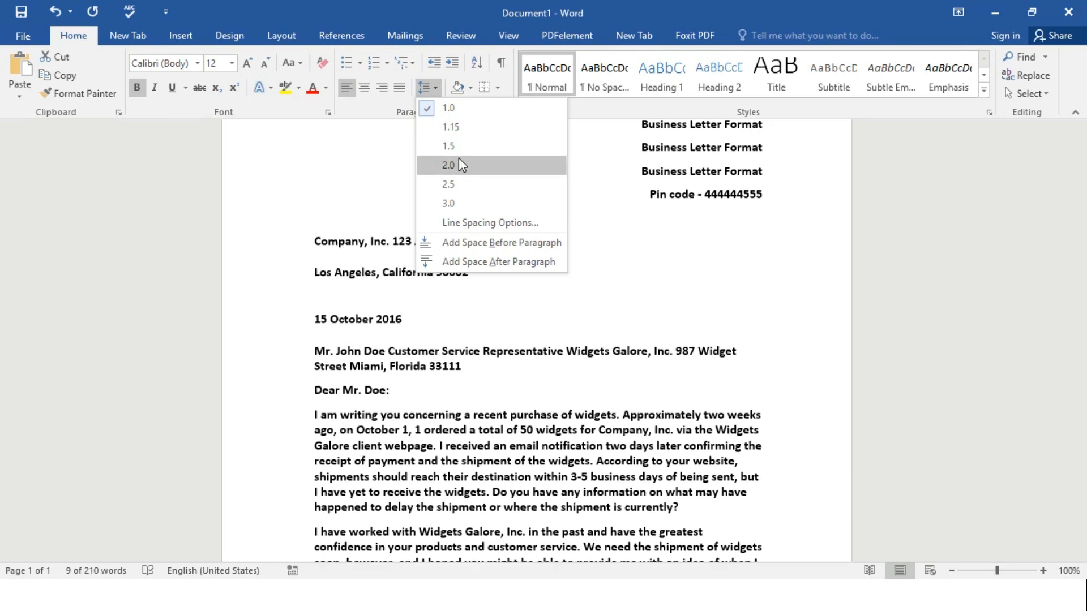
left_click(459, 165)
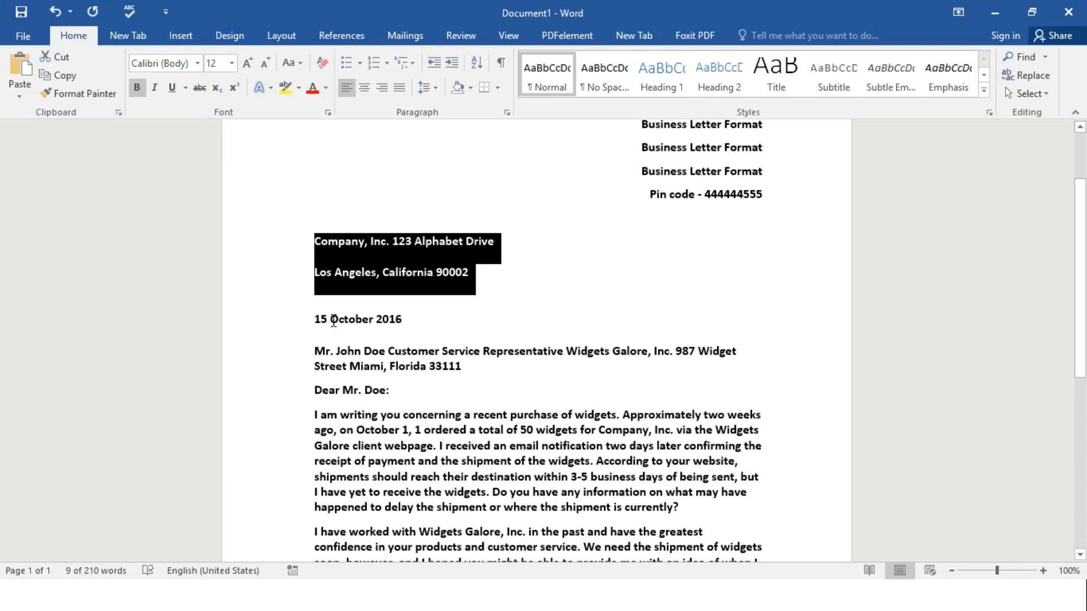
left_click(421, 366)
Step: Split the recipient's address block into three lines by breaking it before "Inc." and before "Representative"
scroll(397, 317, "down", 3)
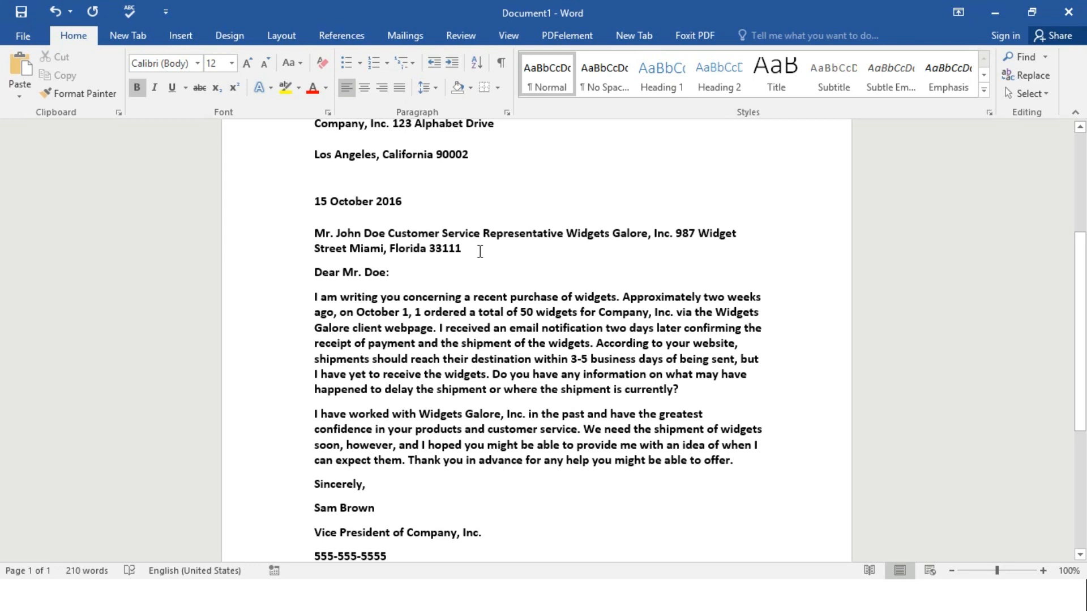
left_click(655, 233)
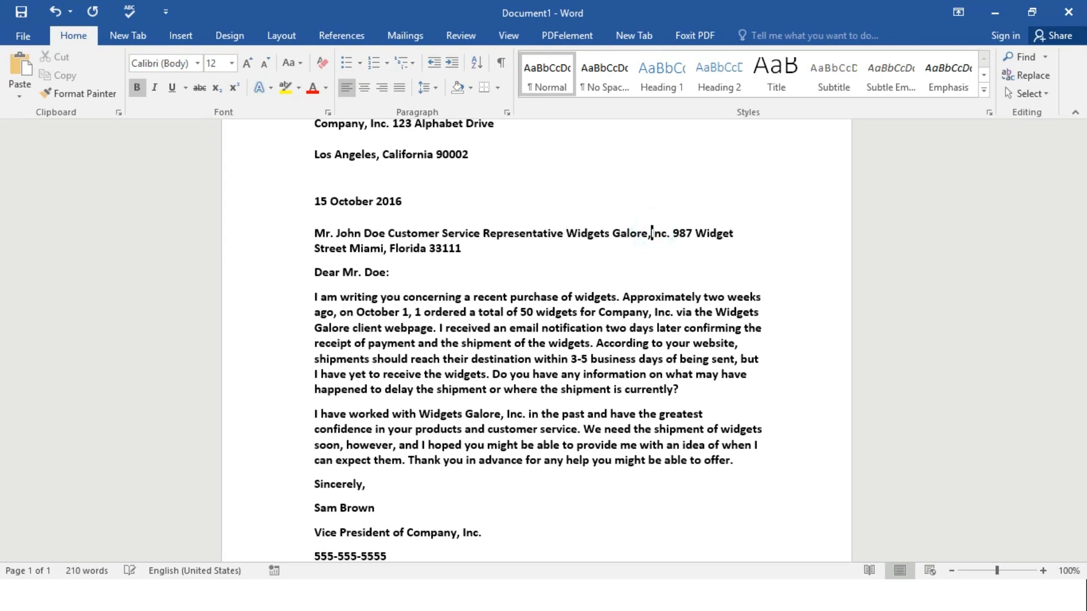
key("Return")
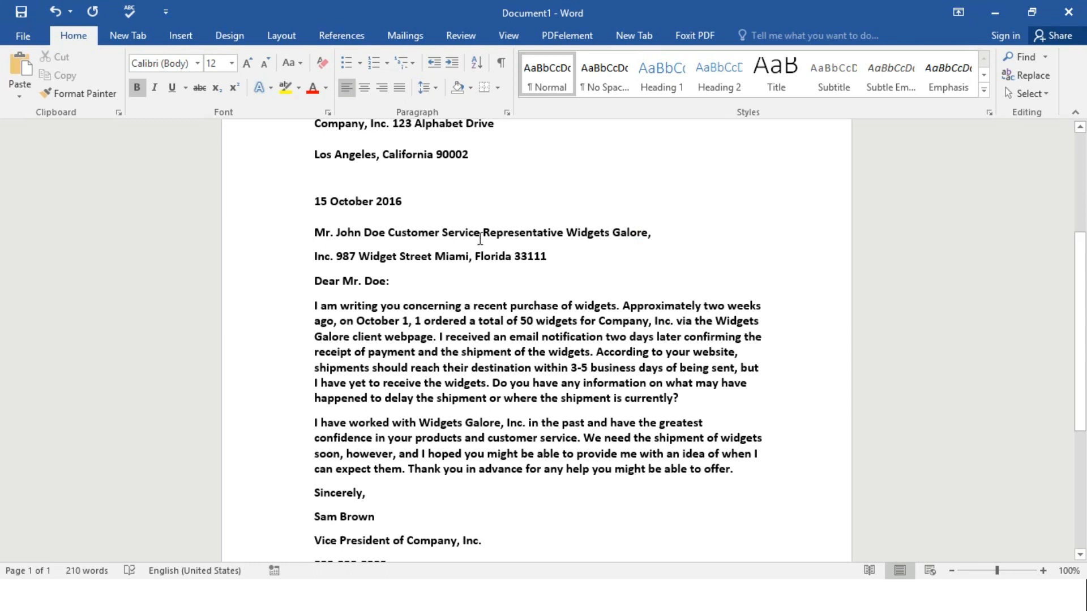
left_click(483, 234)
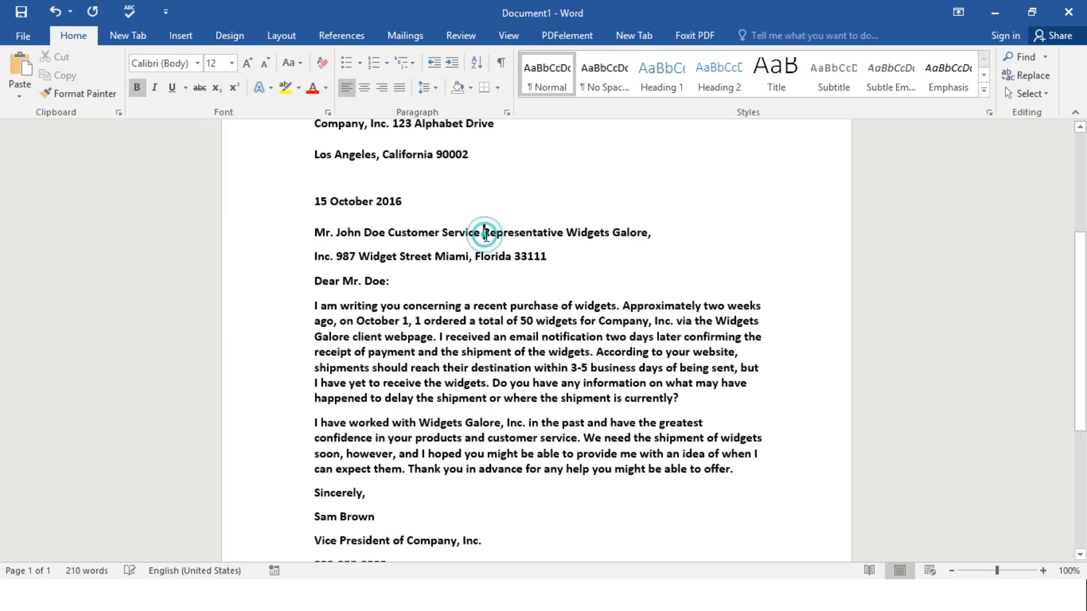
key("Return")
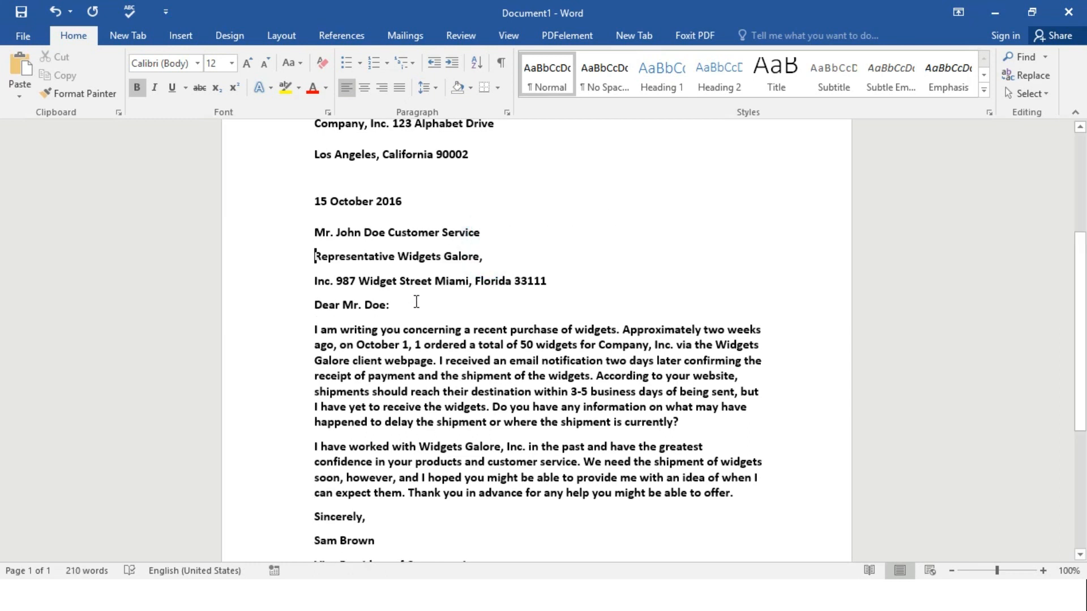
Step: Insert a blank line between the last line of the recipient's address and the salutation
left_click(559, 280)
key("Return")
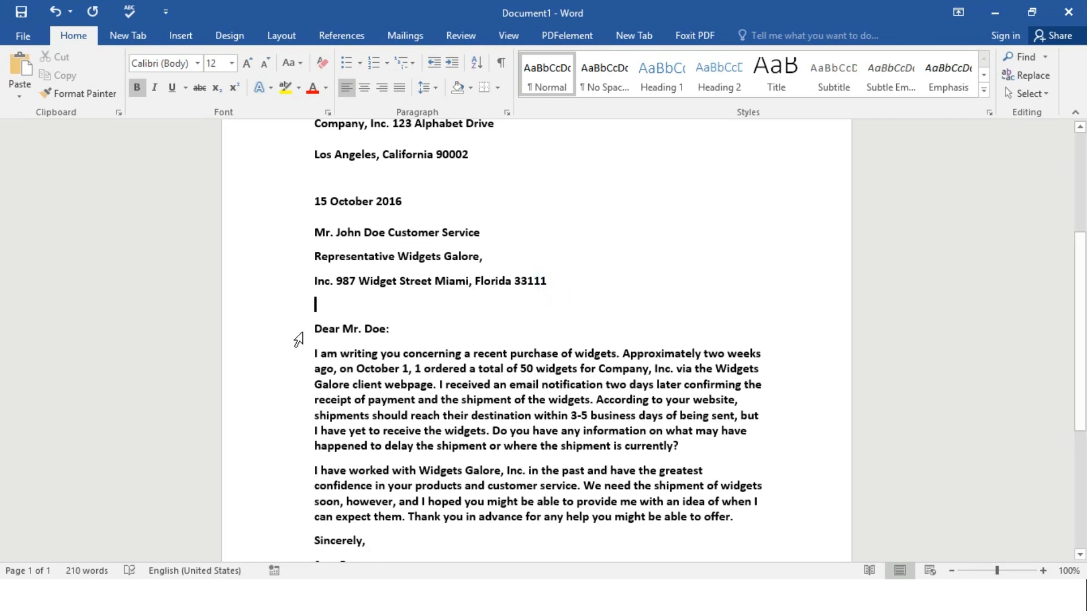
scroll(352, 385, "down", 2)
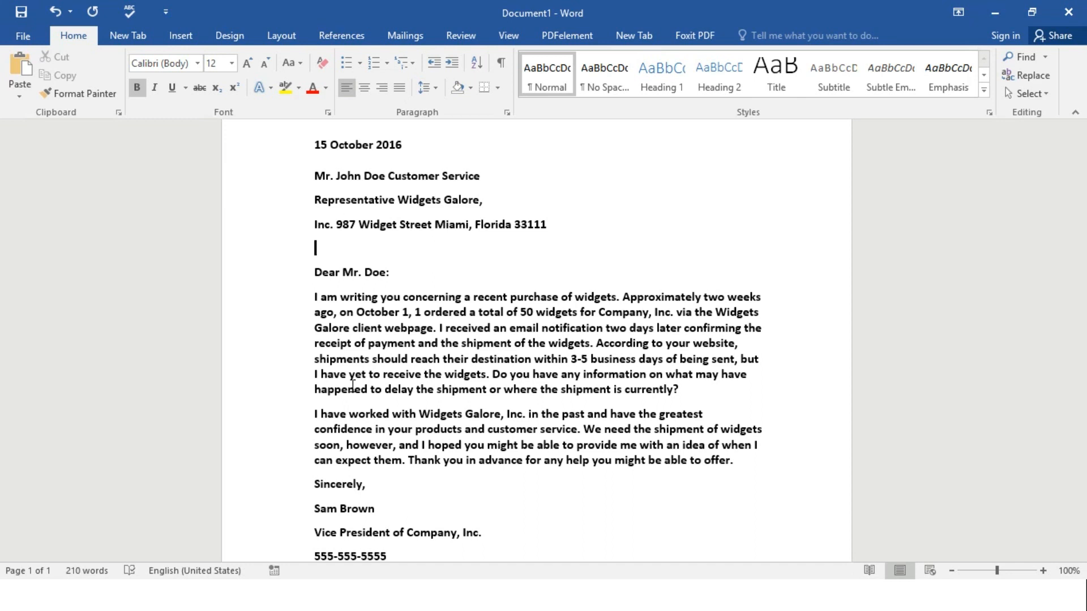
scroll(480, 319, "up", 2)
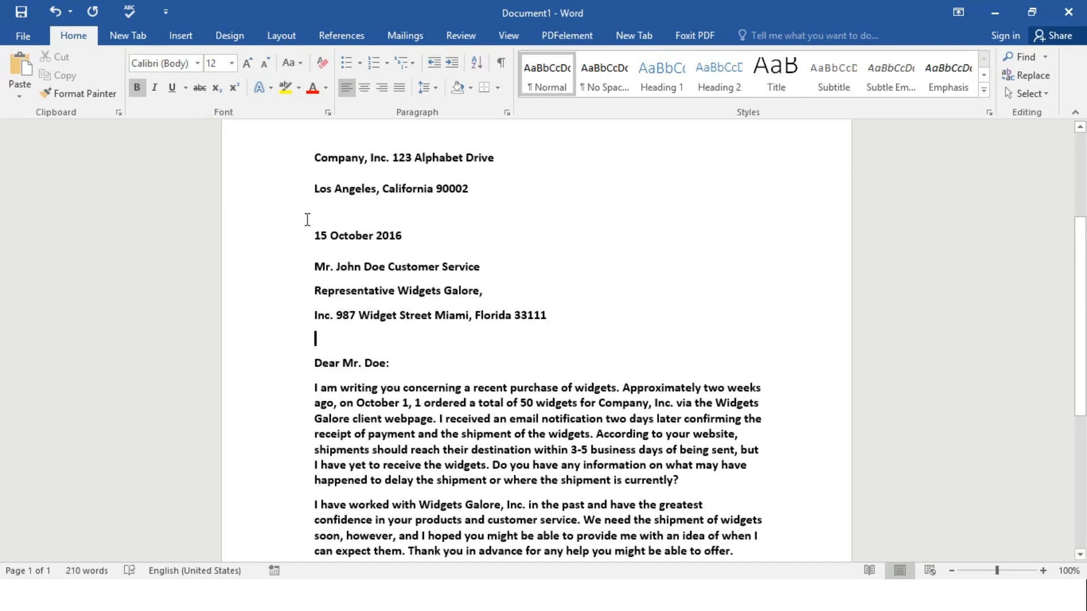
Step: Add a Box page border with a solid 1 ½ pt line to the whole document
left_click(292, 39)
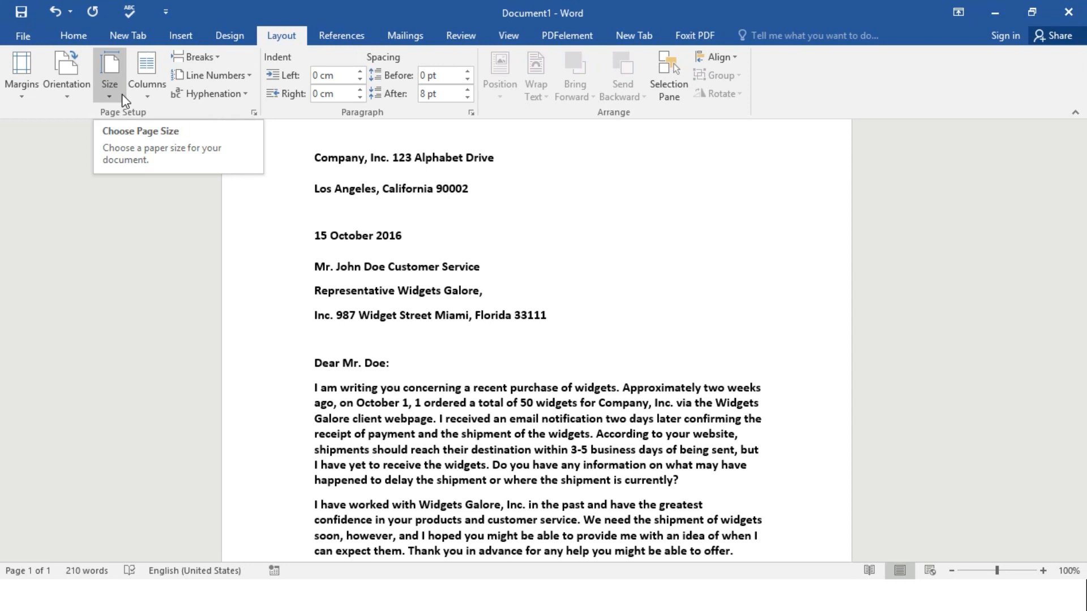
left_click(66, 40)
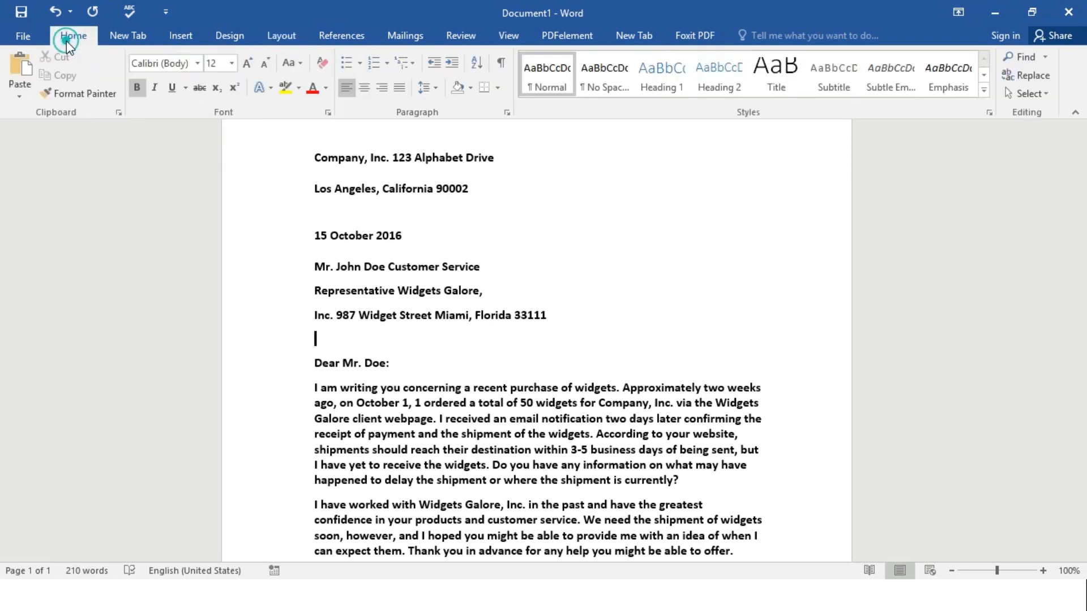
scroll(445, 196, "up", 5)
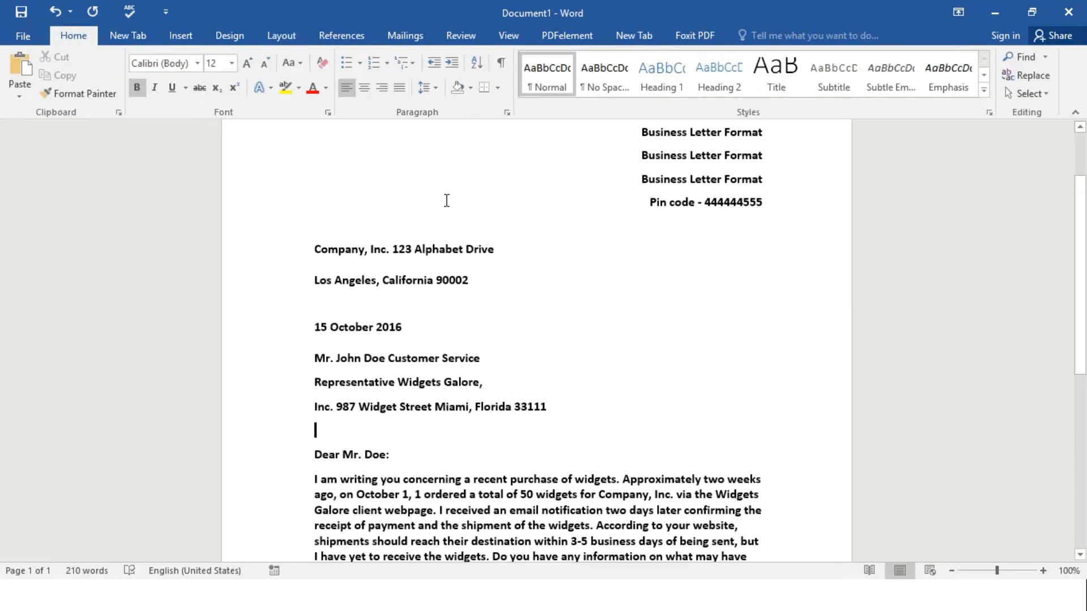
scroll(446, 201, "up", 1)
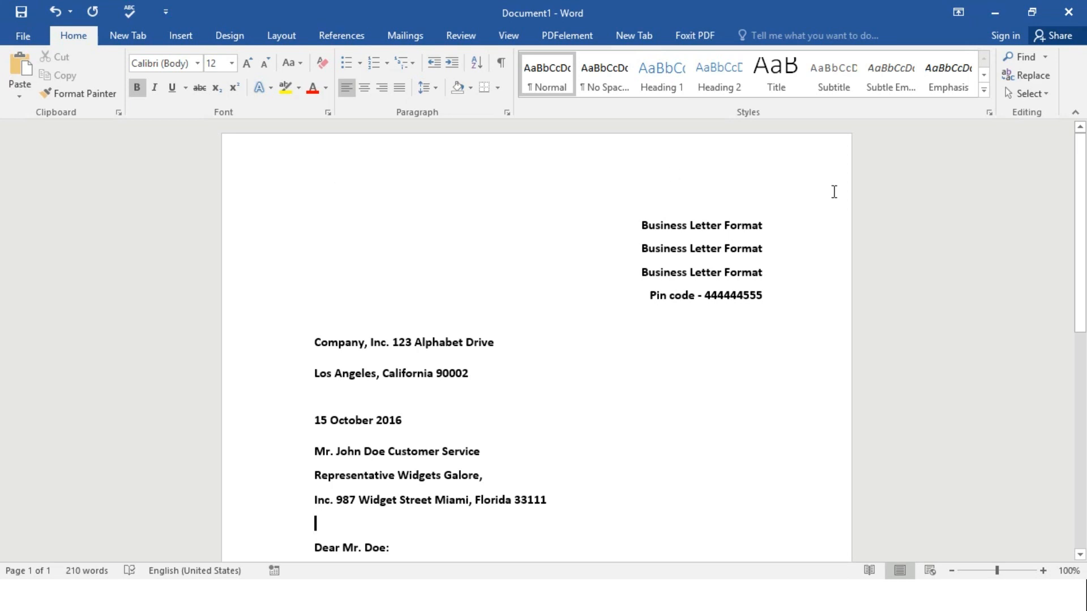
left_click(480, 291)
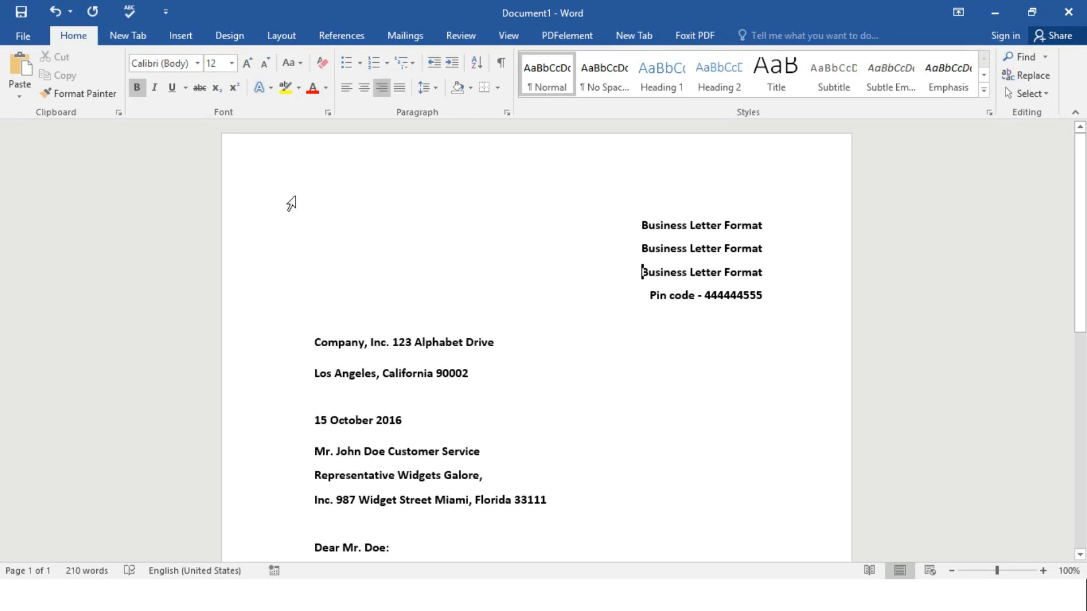
left_click(498, 88)
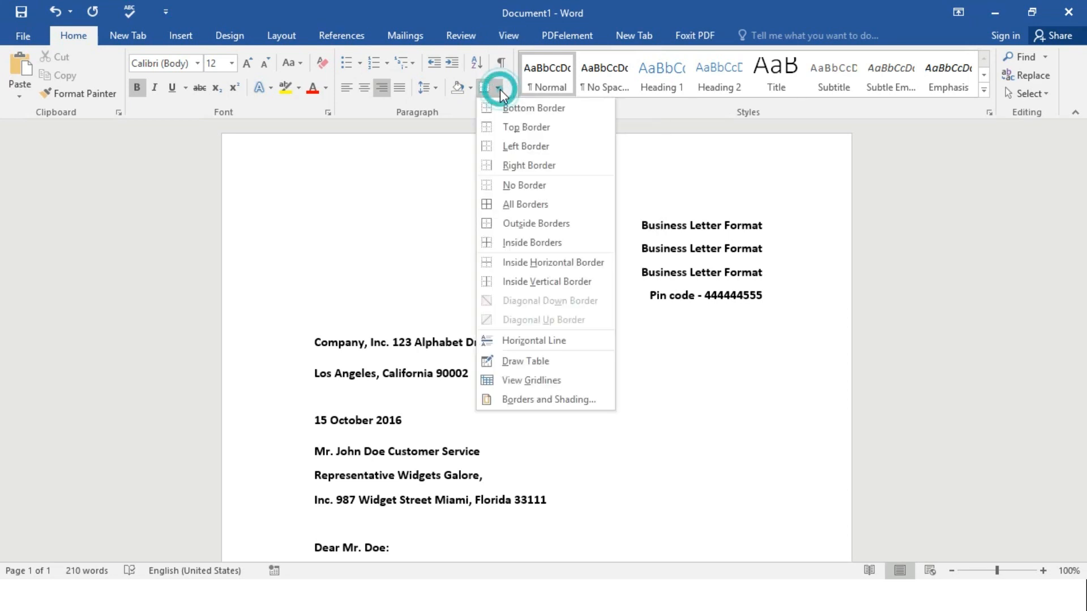
left_click(549, 400)
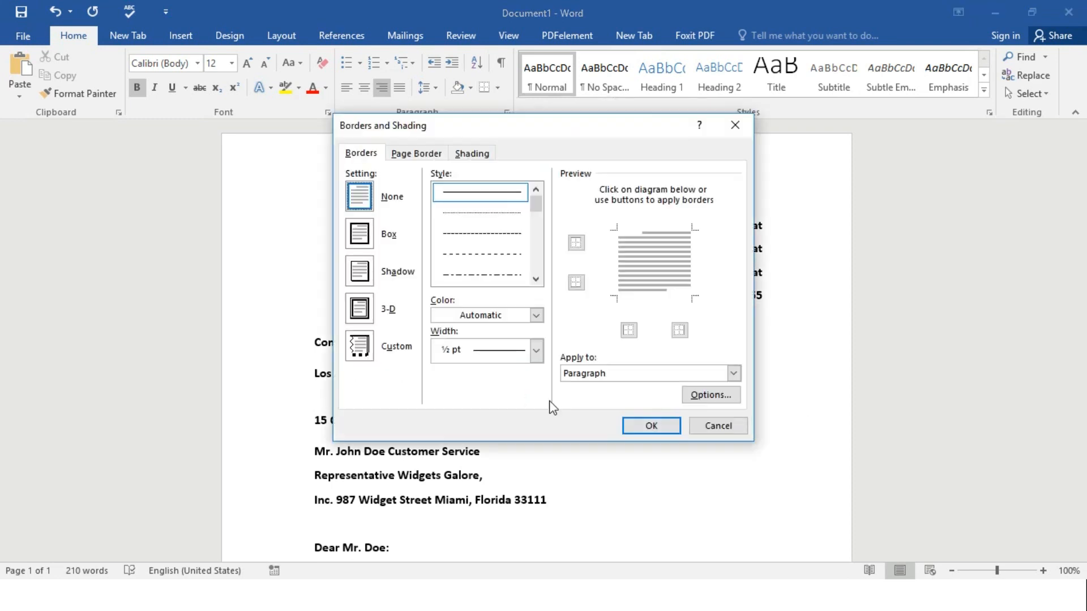
left_click(421, 159)
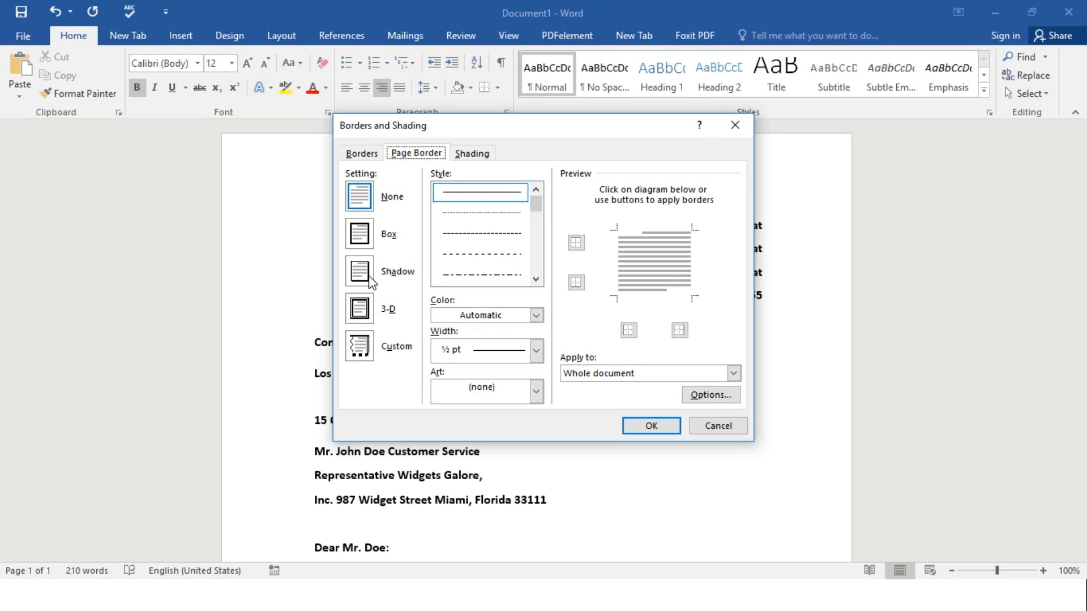
left_click(367, 240)
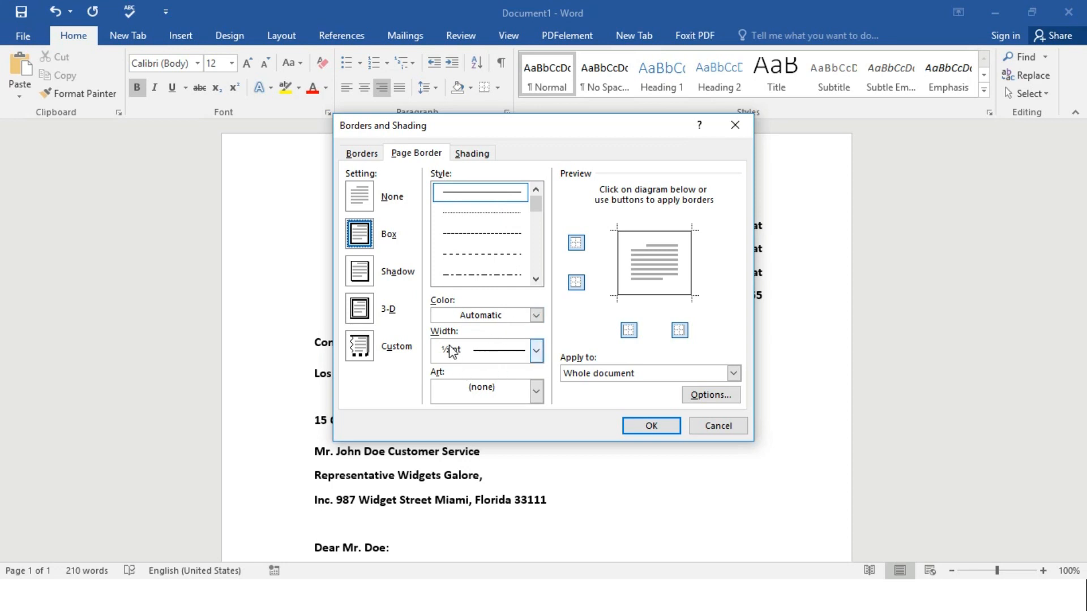
left_click(535, 352)
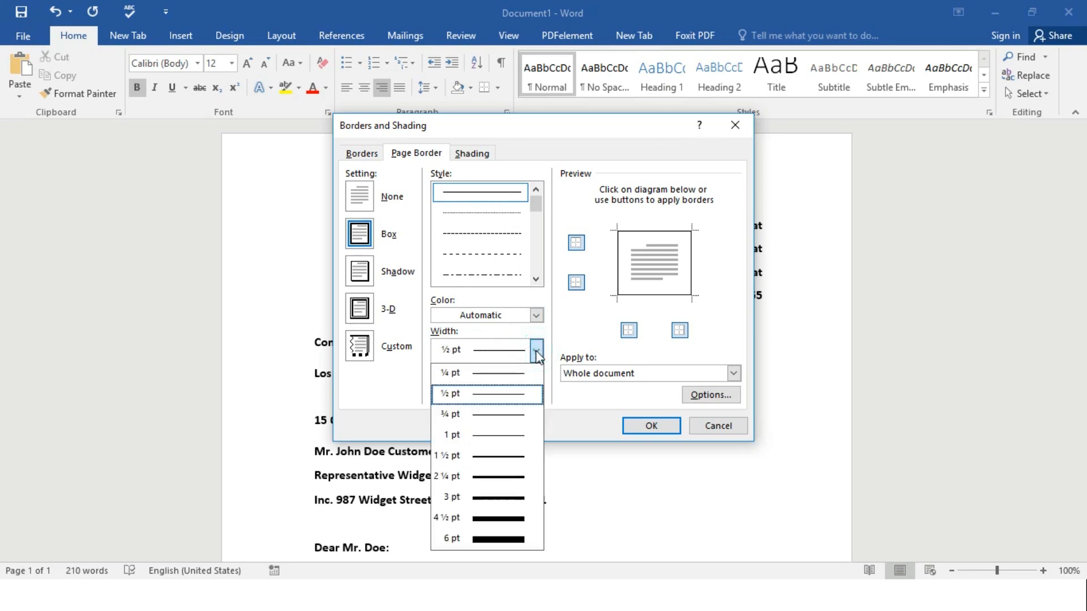
left_click(499, 456)
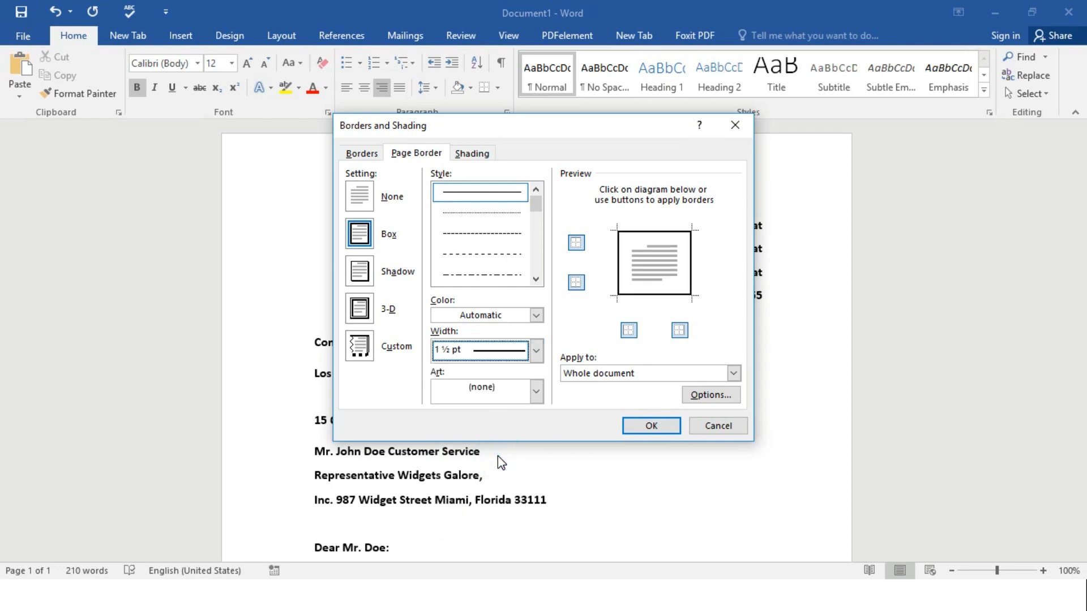
left_click(668, 429)
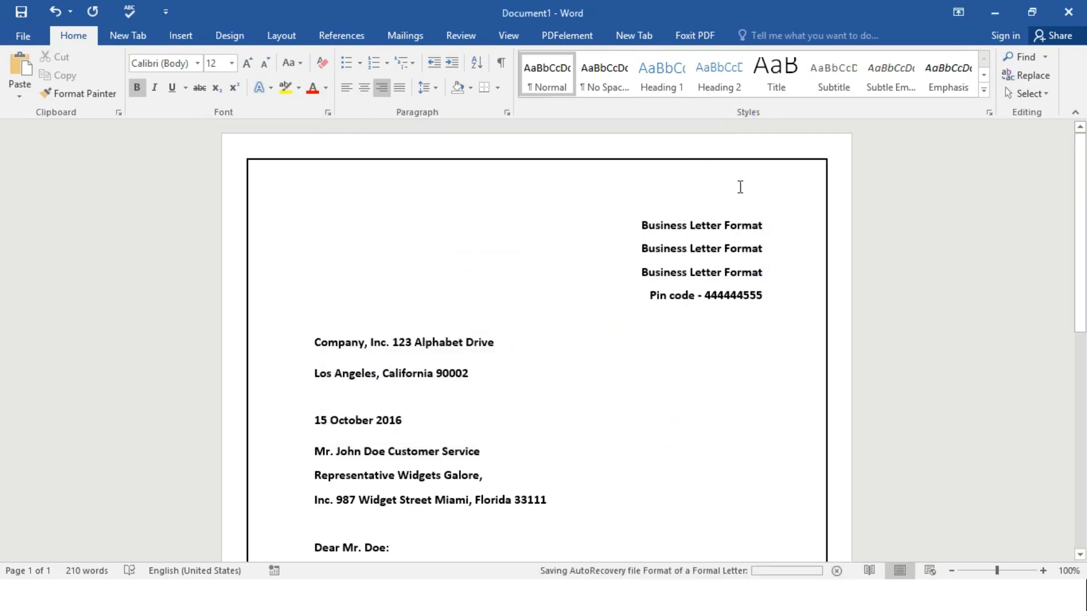
Step: Review the letter's layout inside the page border, from the right-aligned heading block through the body to the signature details
scroll(526, 406, "down", 2)
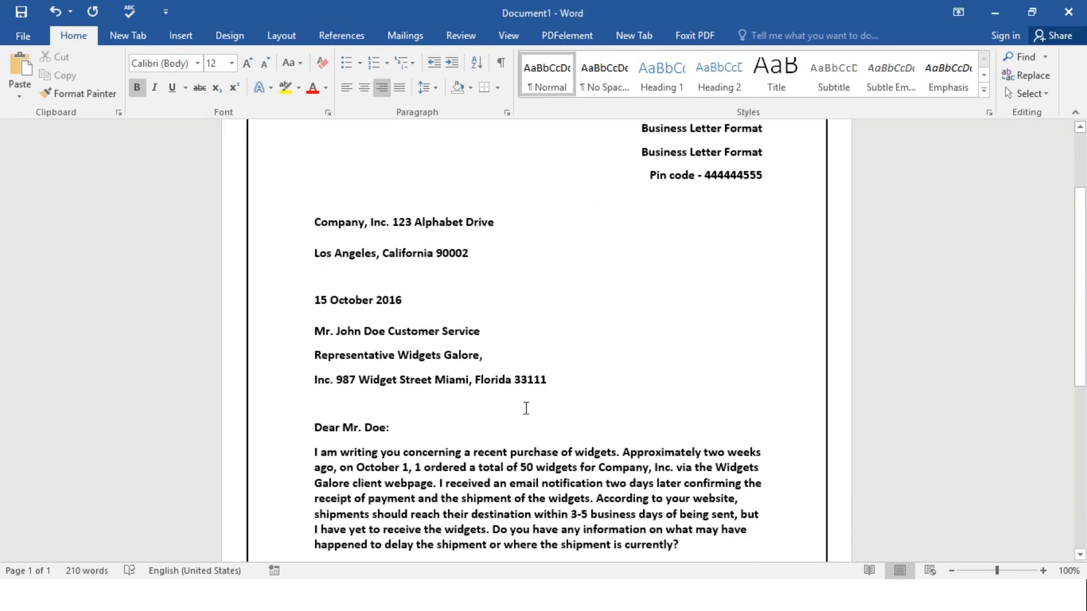
scroll(527, 408, "down", 2)
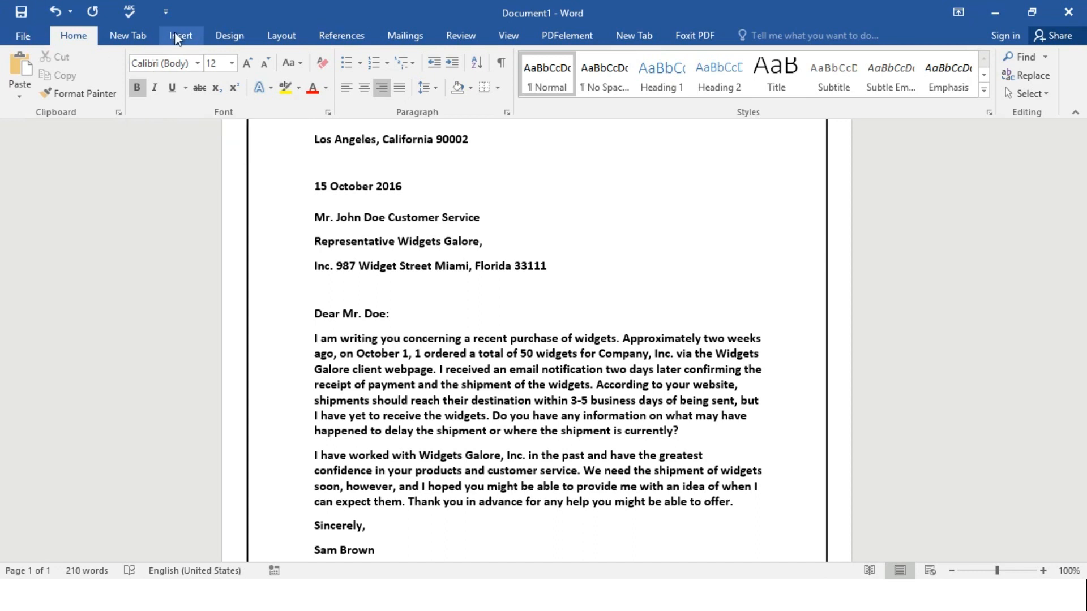
left_click(281, 35)
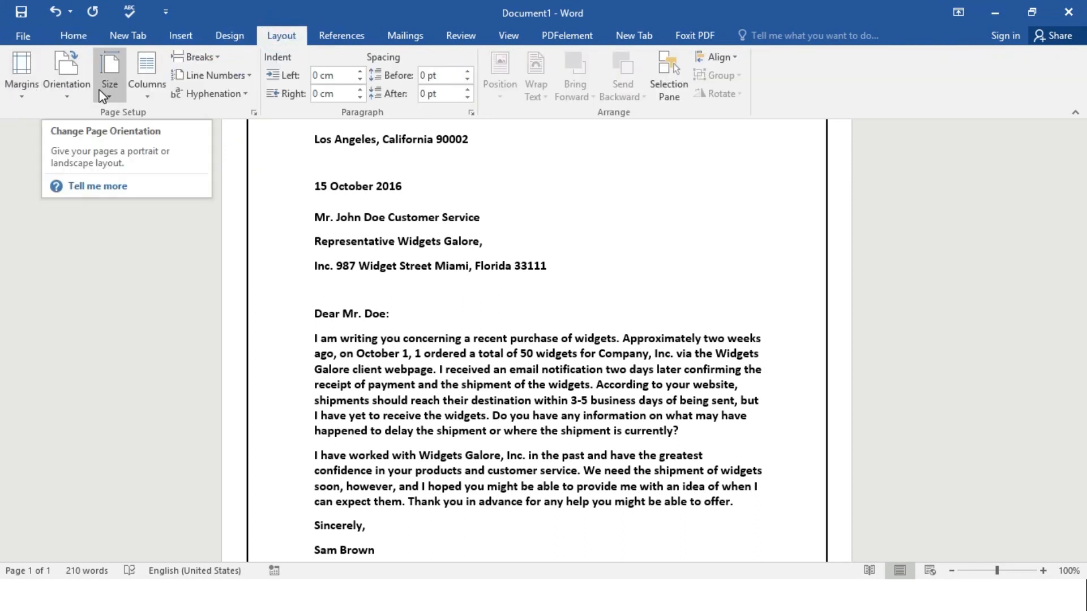
left_click(75, 32)
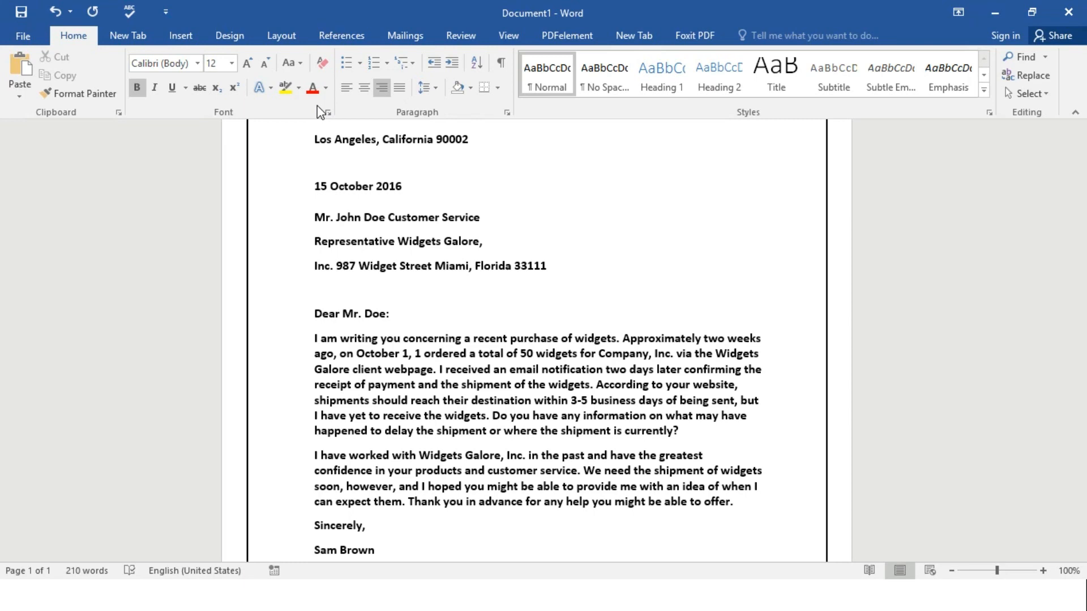
scroll(414, 191, "up", 6)
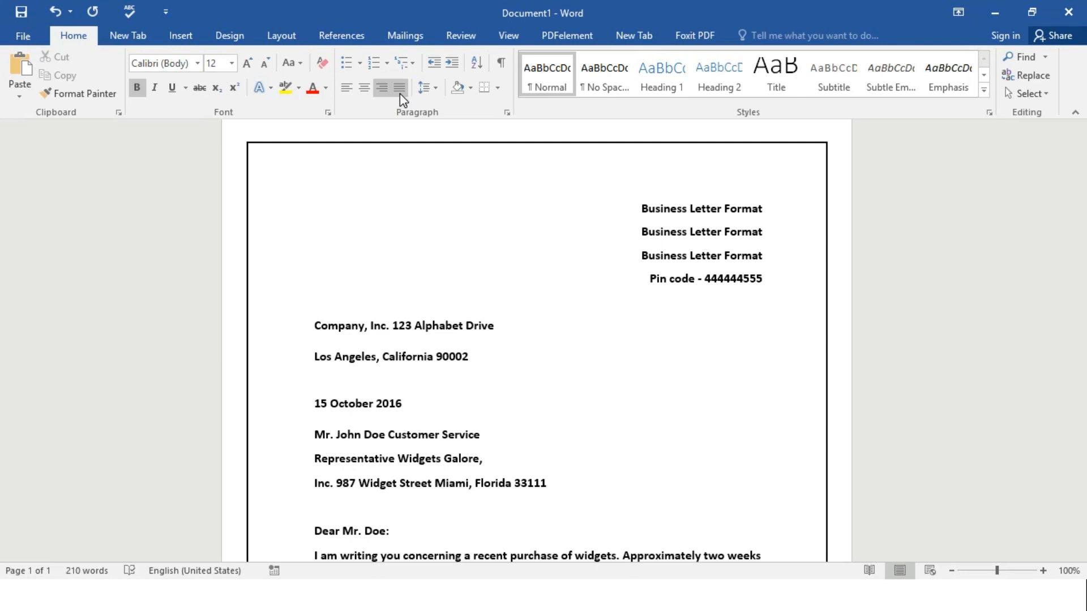
scroll(475, 237, "down", 7)
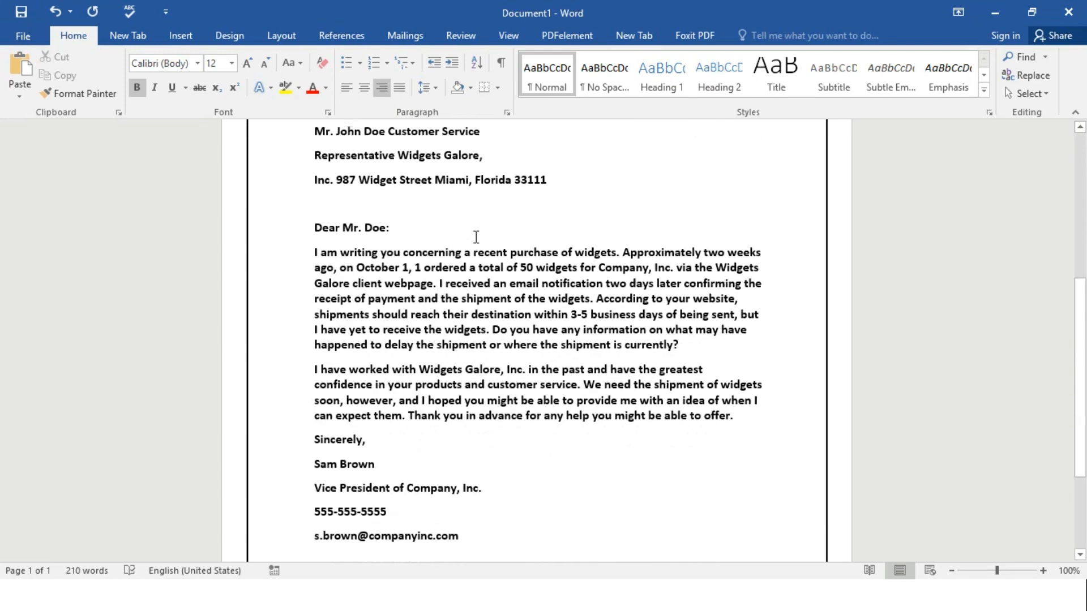
scroll(475, 238, "up", 1)
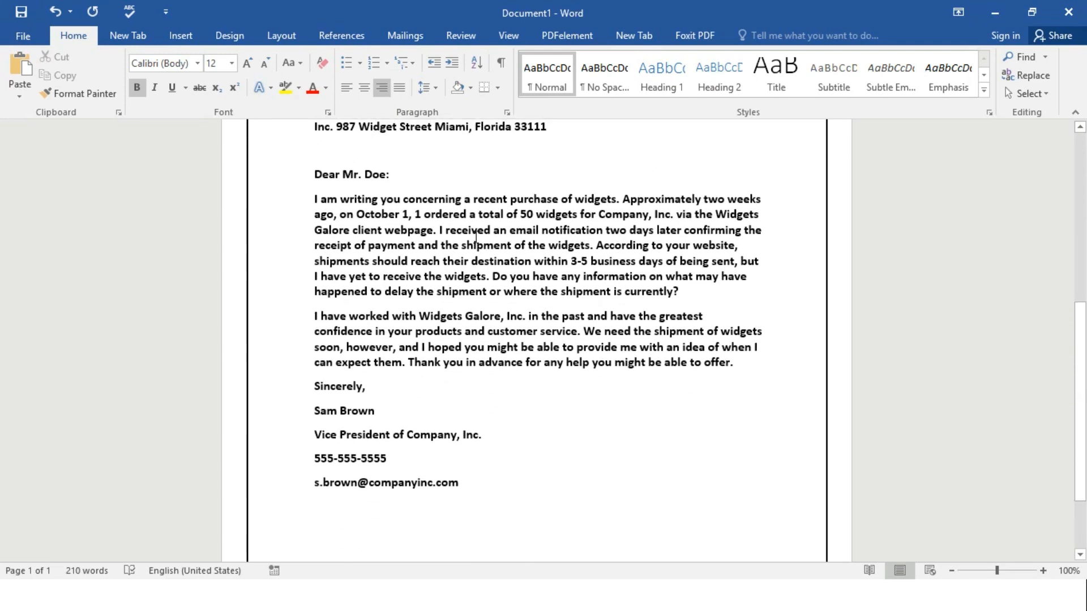
scroll(475, 238, "up", 2)
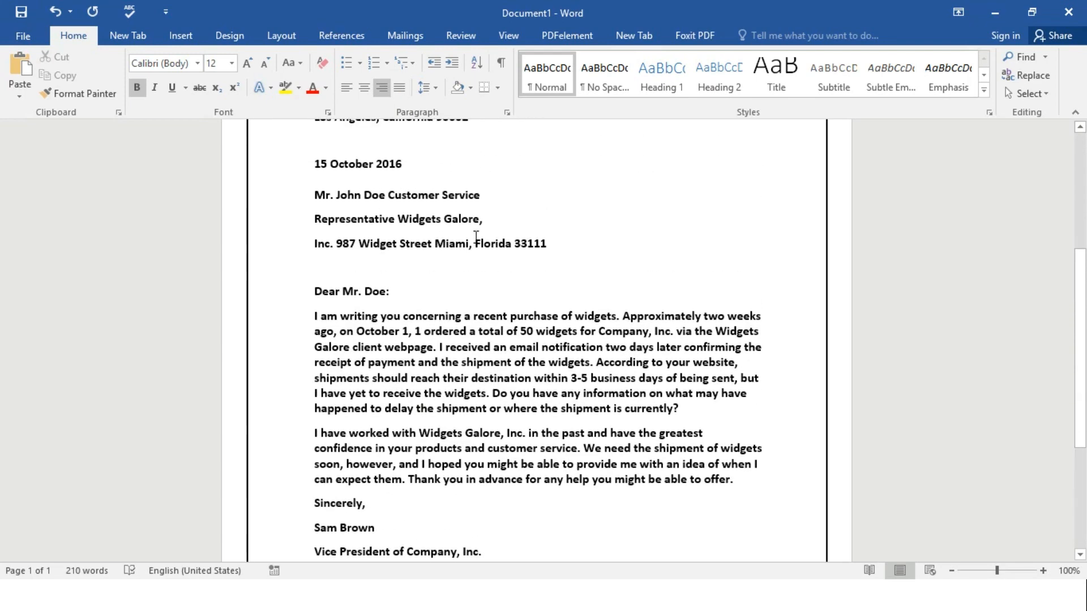